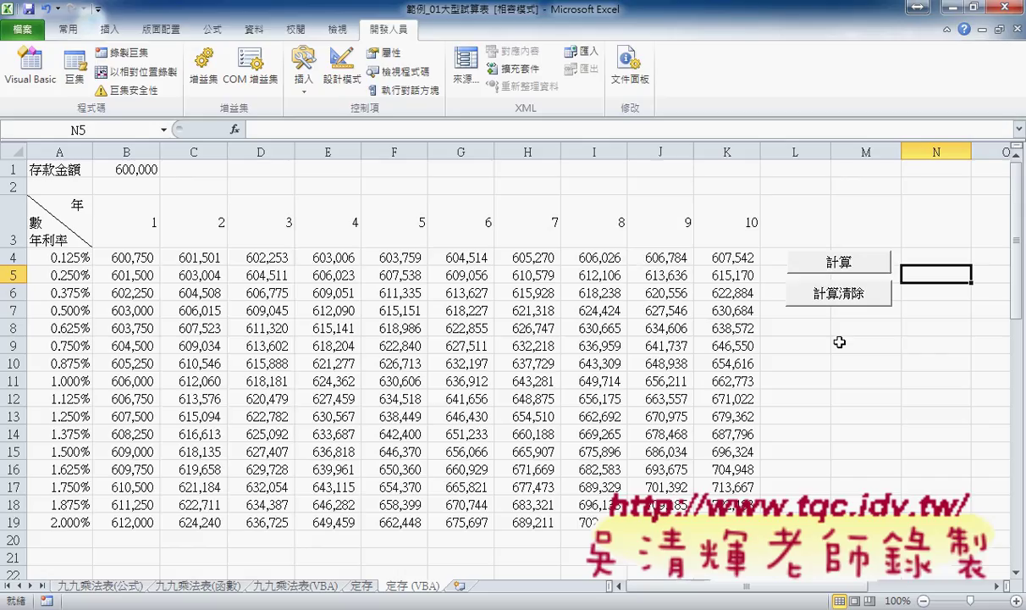
Clear the deposit results with the 計算清除 button and select the emptied range B4:K19.
click(852, 305)
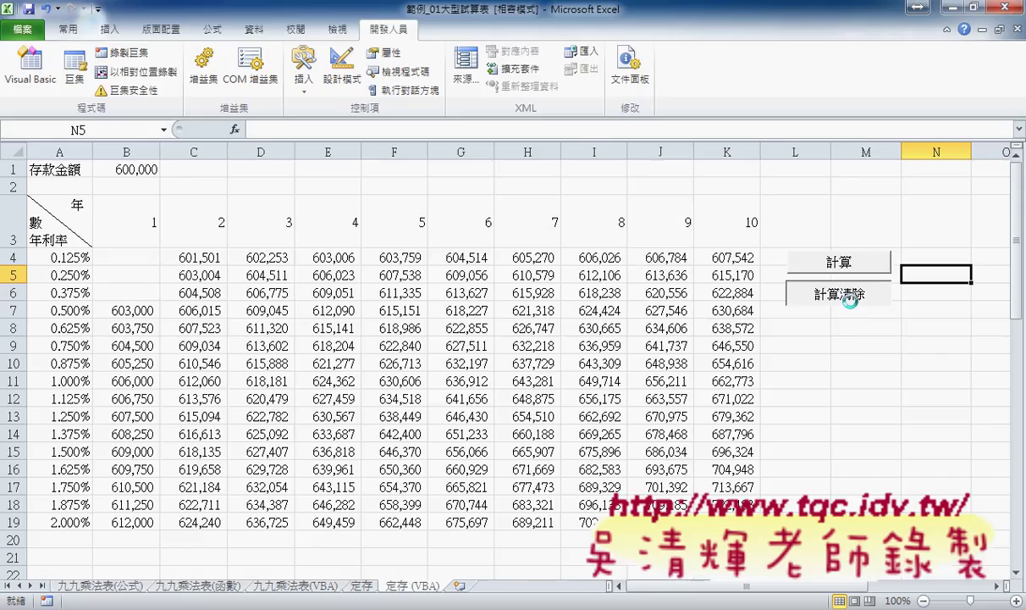
mouse_move(119, 256)
mouse_down()
mouse_move(745, 521)
mouse_move(758, 510)
mouse_up()
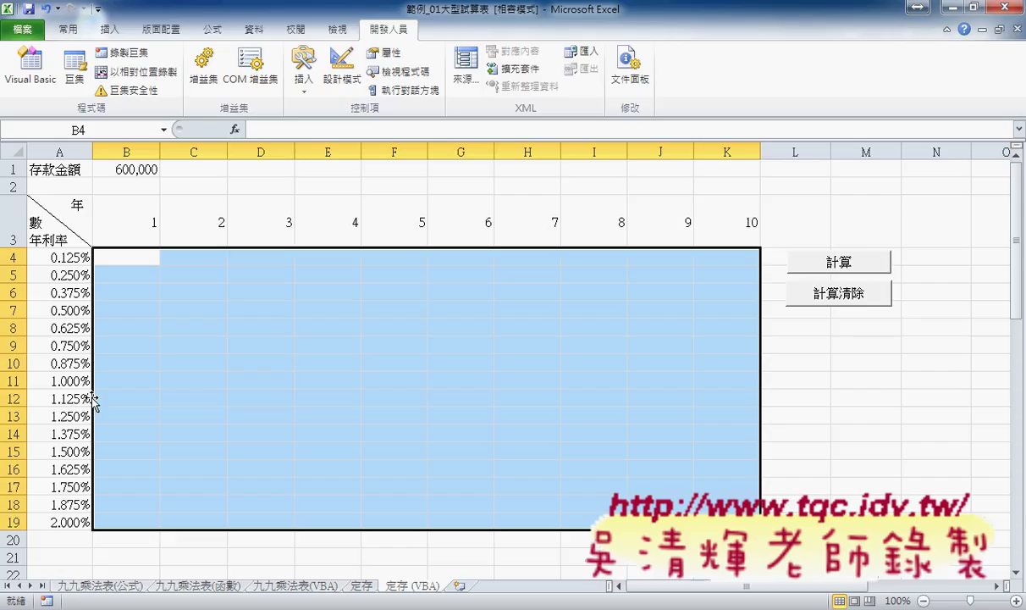
mouse_move(82, 262)
mouse_down()
mouse_move(66, 275)
mouse_move(71, 505)
mouse_up()
click(63, 256)
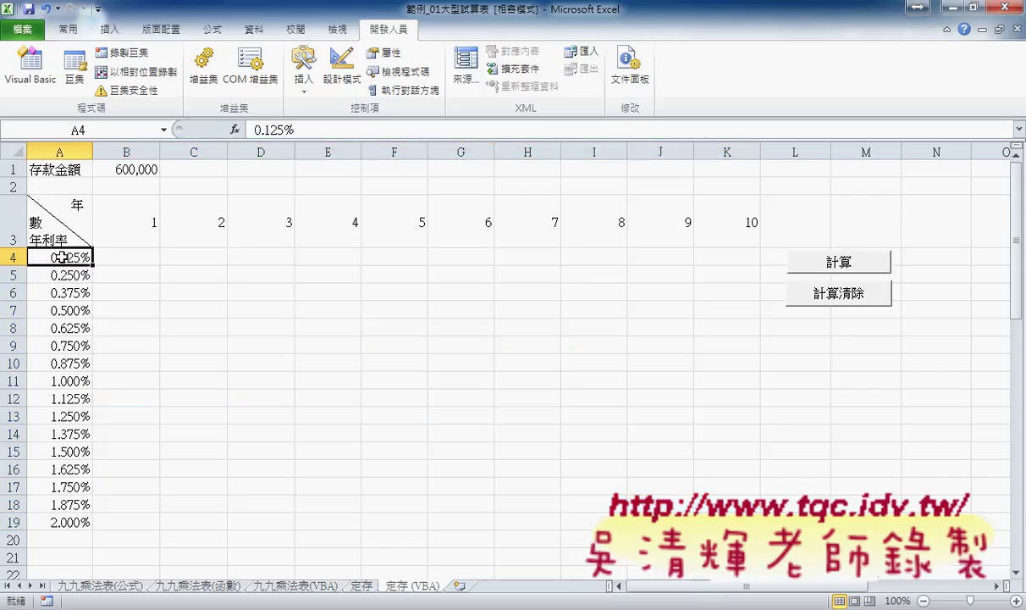
key(ctrl+Down)
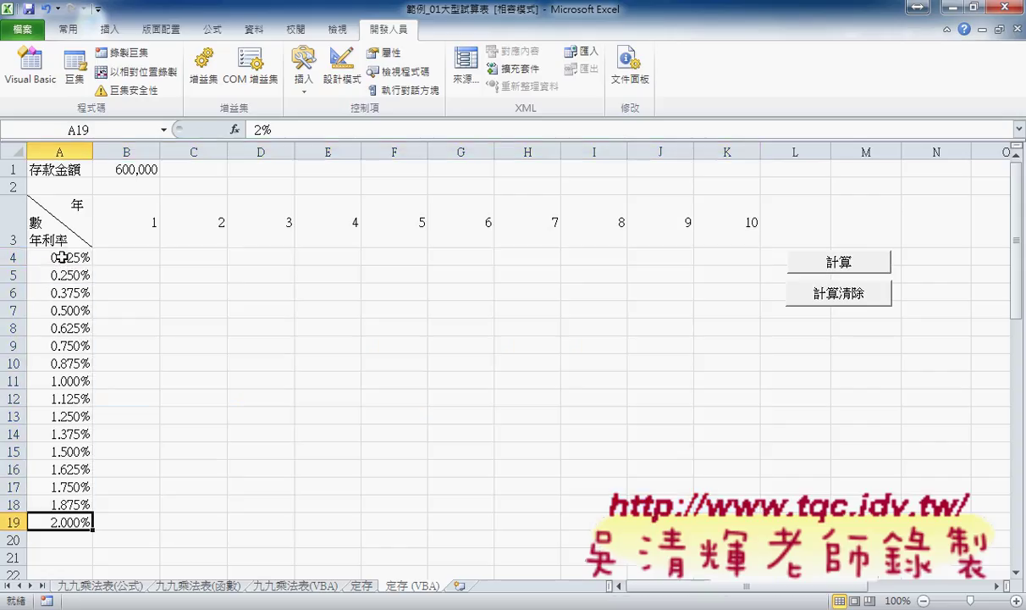
click(128, 214)
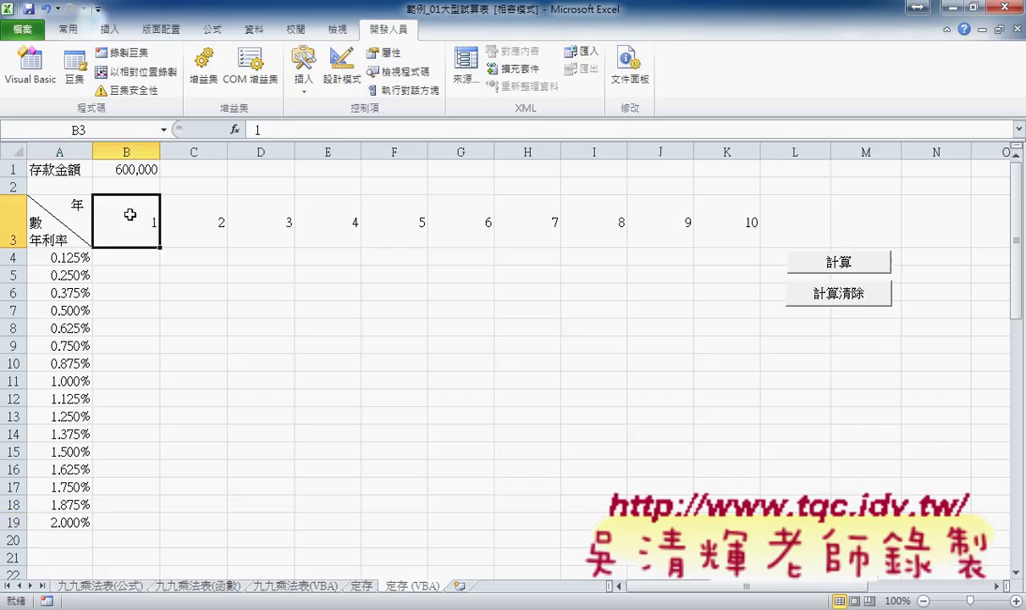
click(727, 229)
click(138, 223)
key(ctrl+Right)
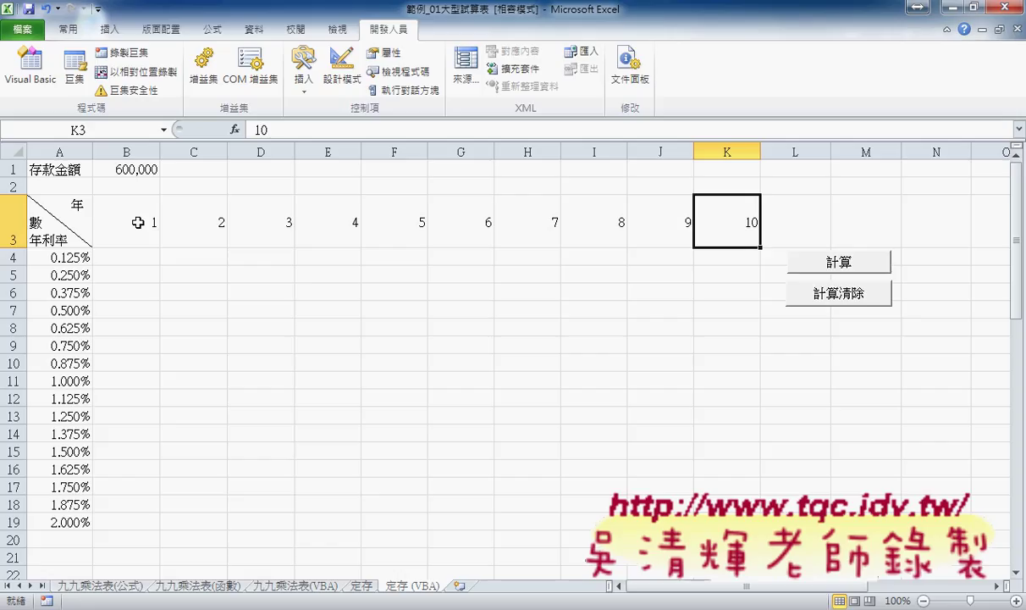
Open the 計算清除 macro's code and delete its commented-out formula line.
right_click(816, 297)
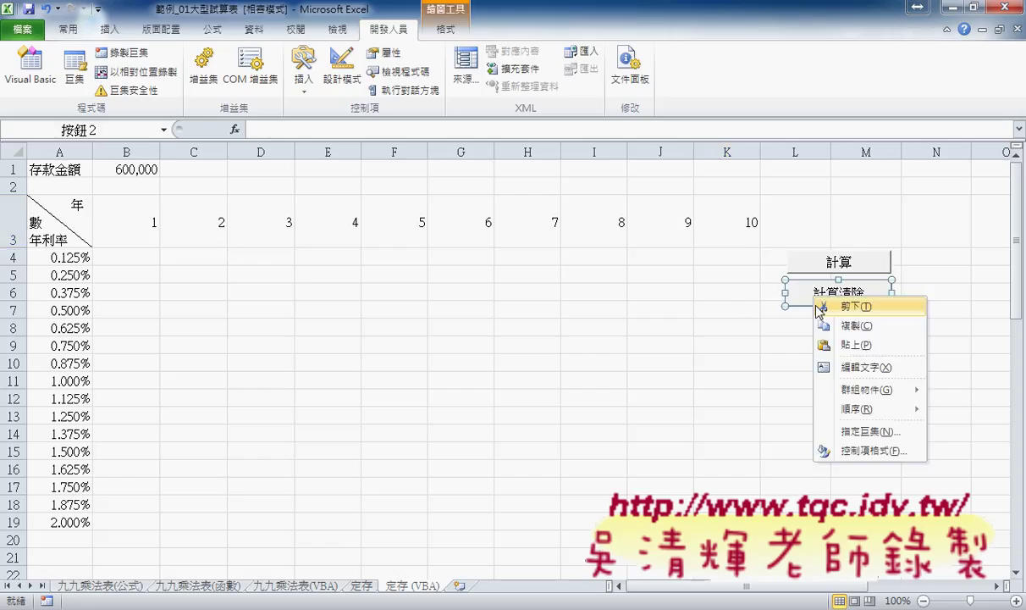
click(864, 431)
click(908, 325)
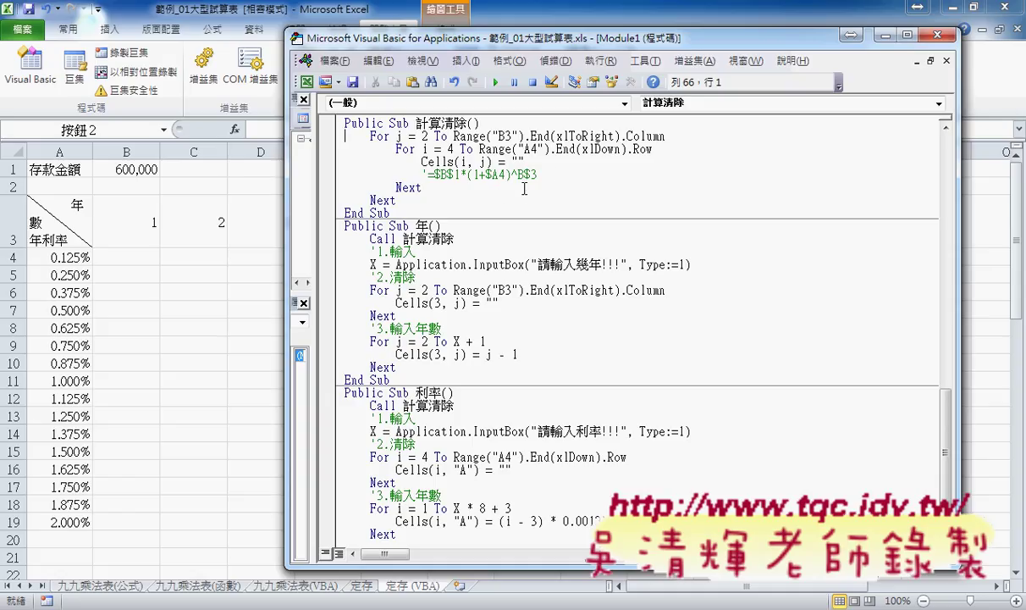
click(321, 175)
key(Delete)
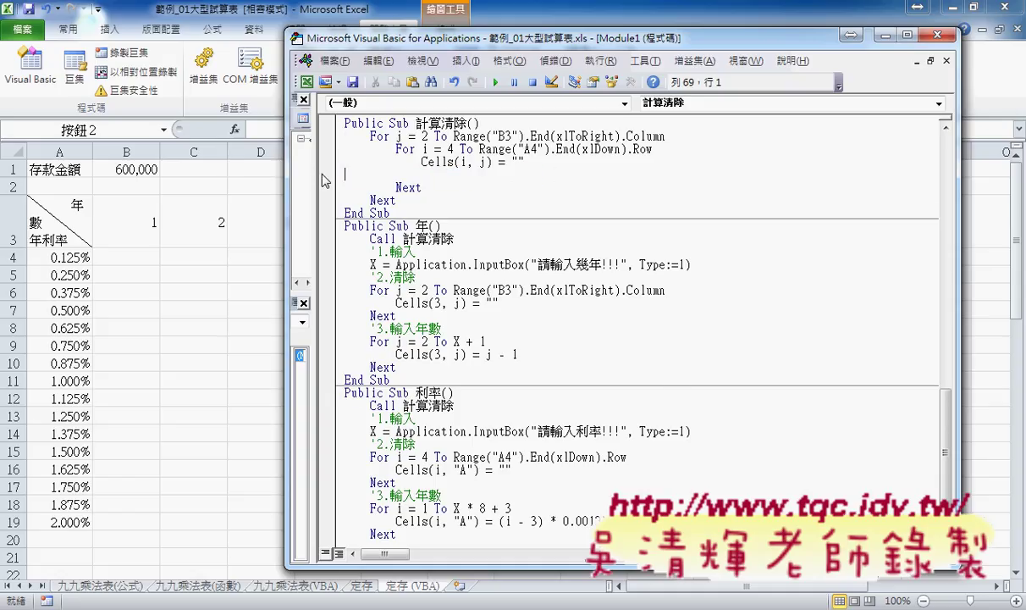
key(Delete)
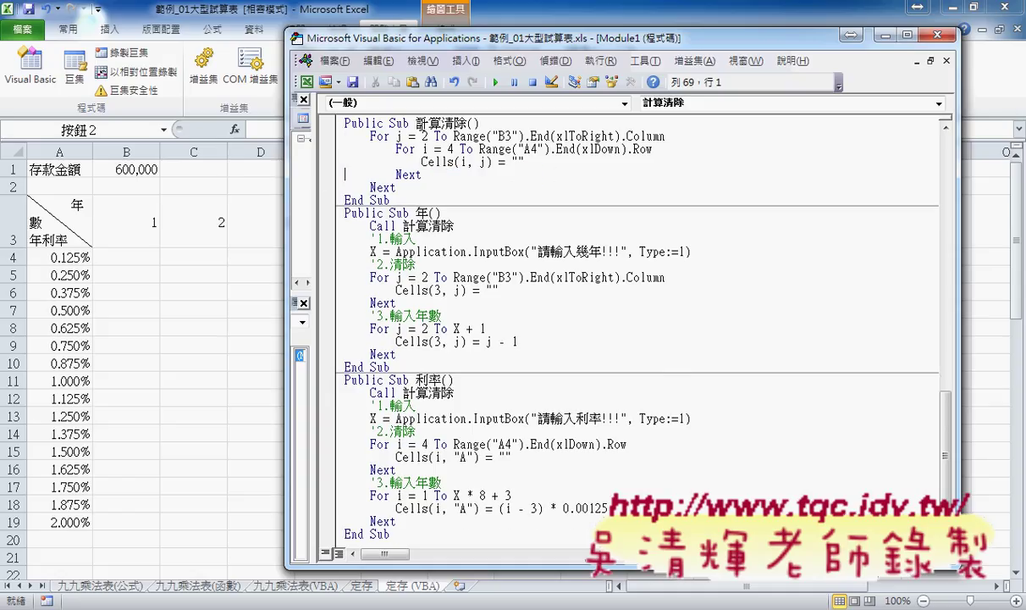
Make the For i row loop the outer loop on its own outdented line and remove the blank line under Sub.
drag(416, 123, 453, 122)
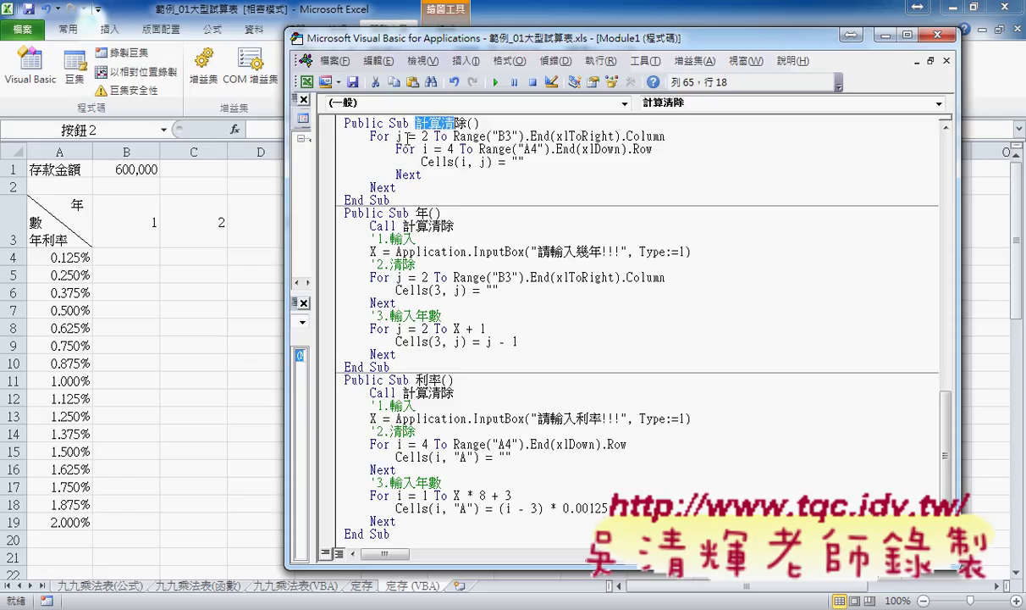
mouse_move(666, 136)
mouse_down()
mouse_move(371, 139)
mouse_move(654, 149)
mouse_up()
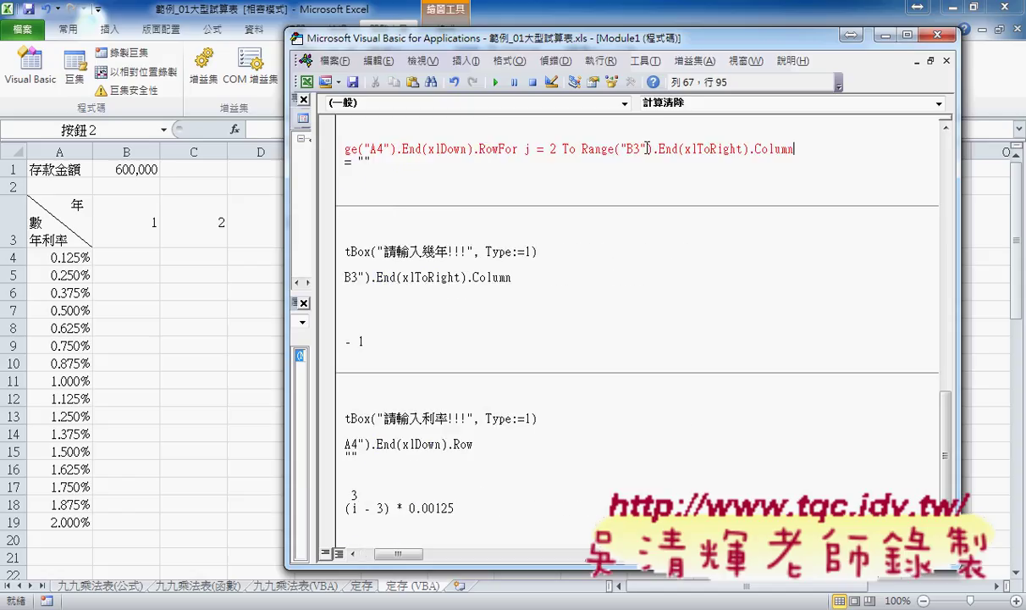
click(500, 149)
key(Return)
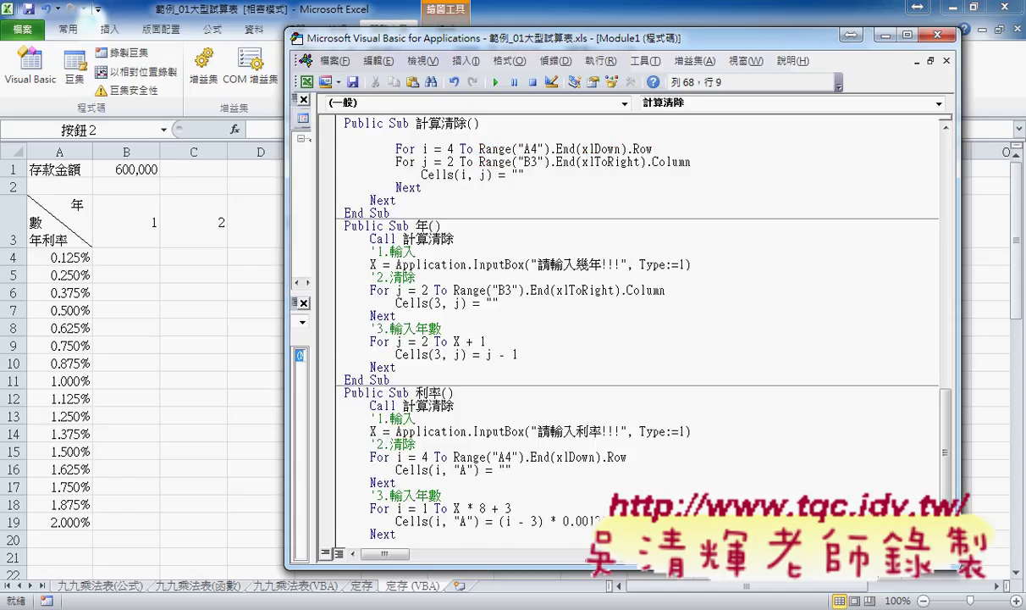
key(Up)
key(shift+Tab)
key(Up)
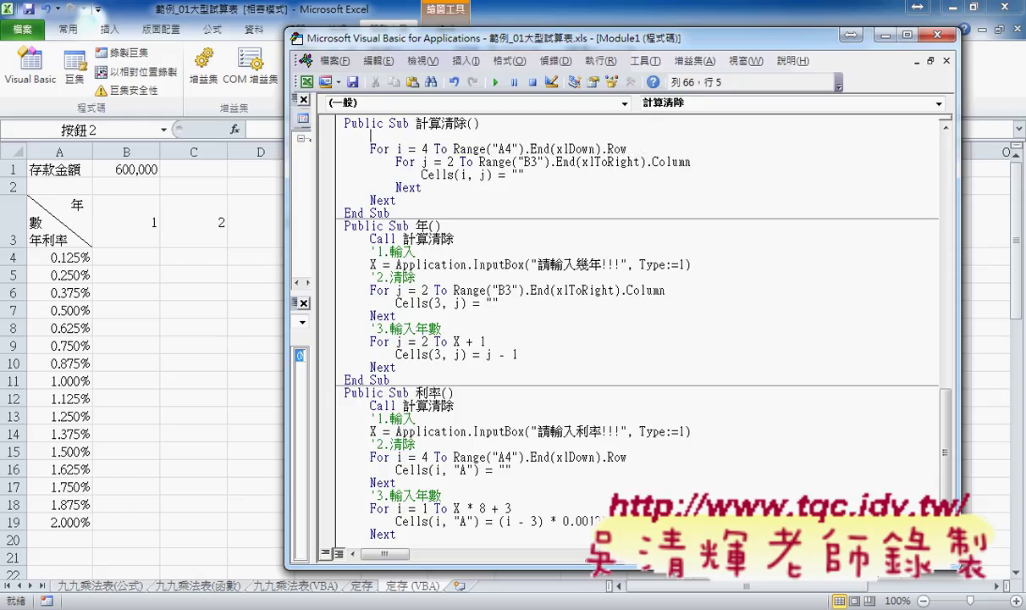
key(BackSpace)
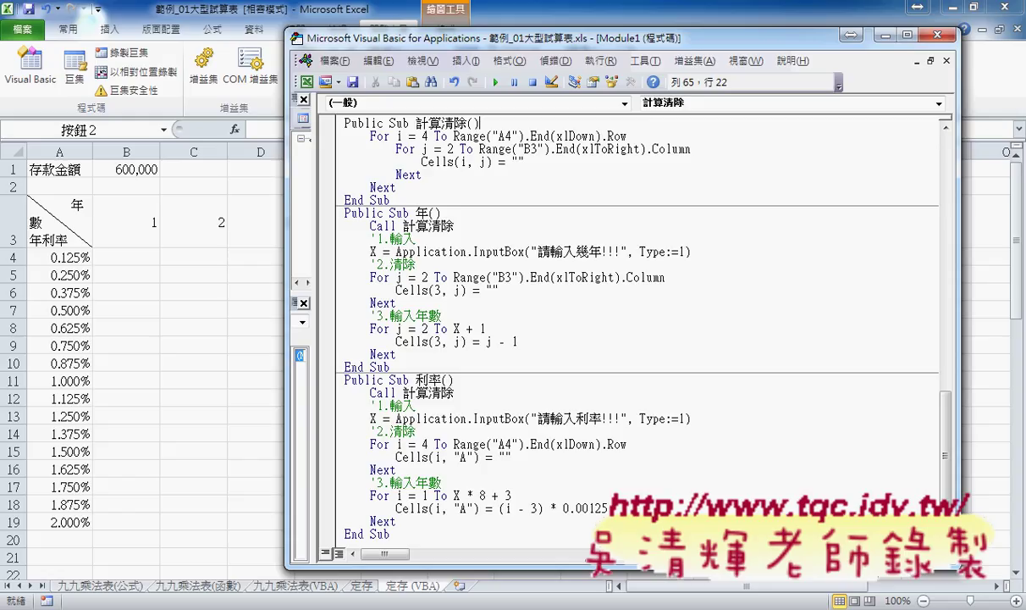
double_click(426, 135)
drag(454, 135, 629, 136)
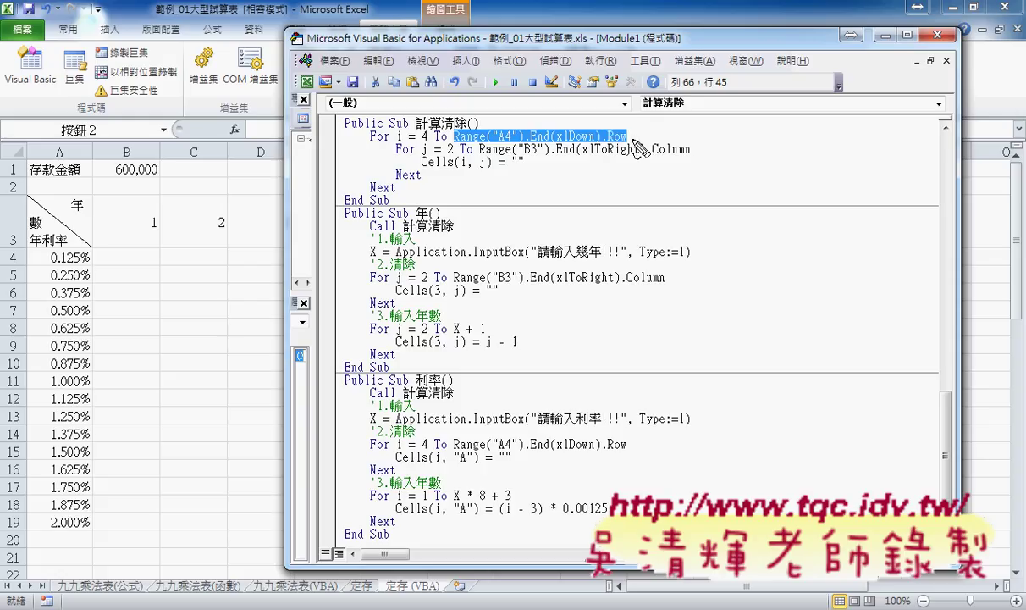
drag(637, 149, 591, 171)
mouse_move(88, 270)
mouse_down()
mouse_move(76, 256)
mouse_move(82, 344)
mouse_up()
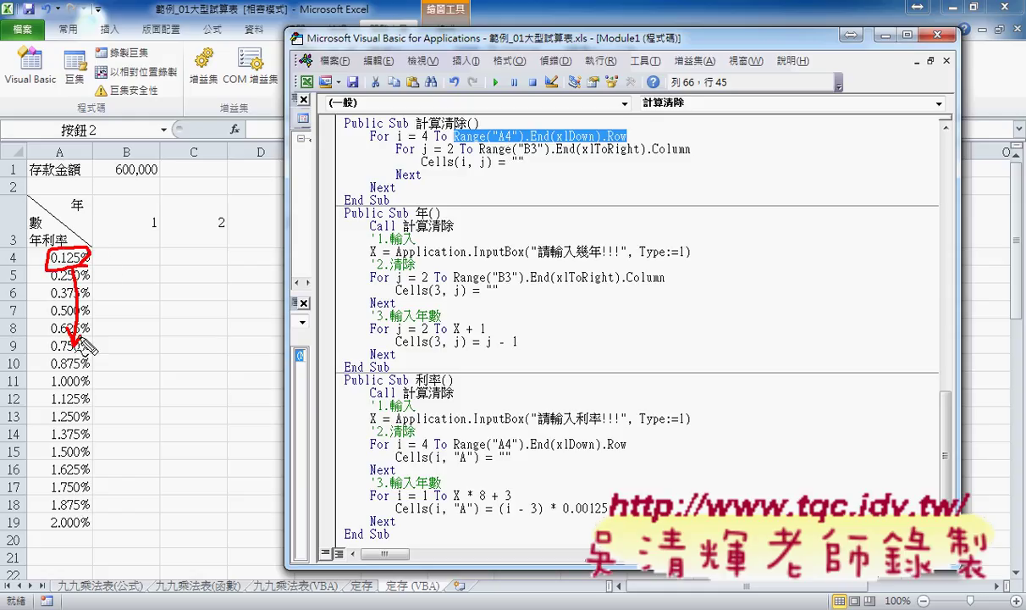
drag(25, 508, 27, 528)
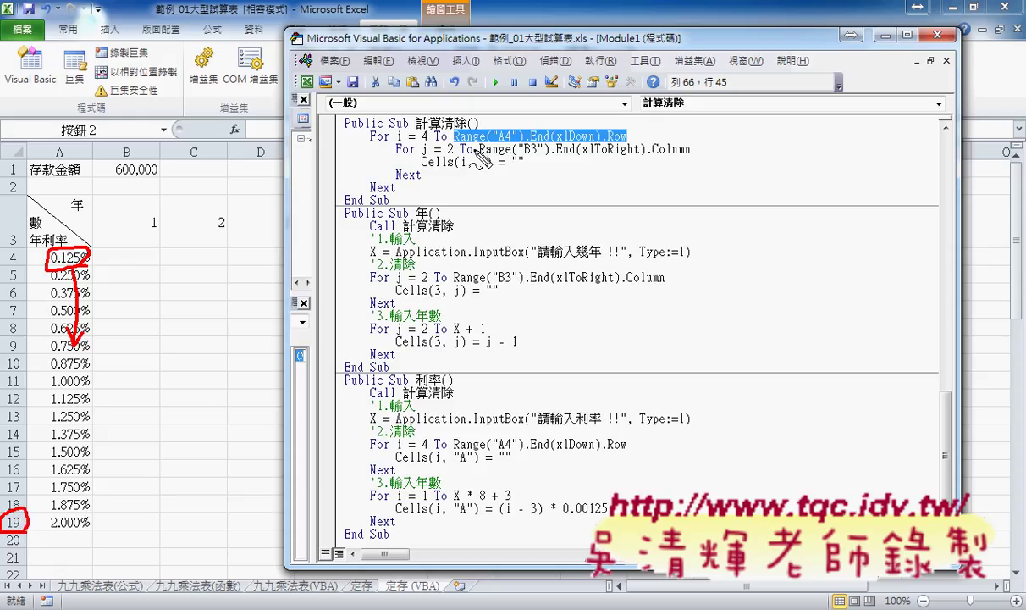
drag(474, 146, 521, 147)
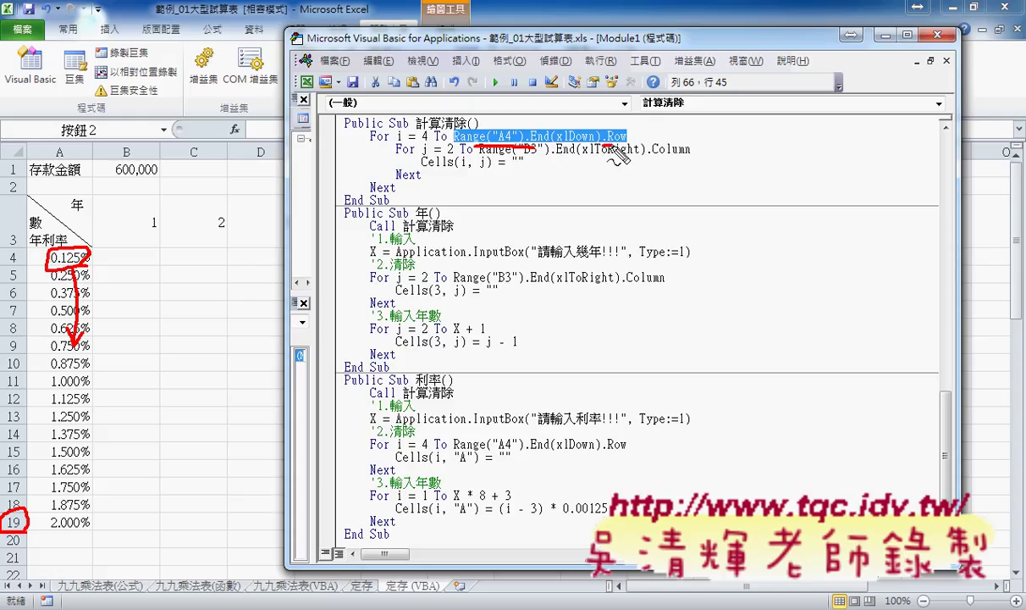
drag(630, 145, 603, 146)
key(Escape)
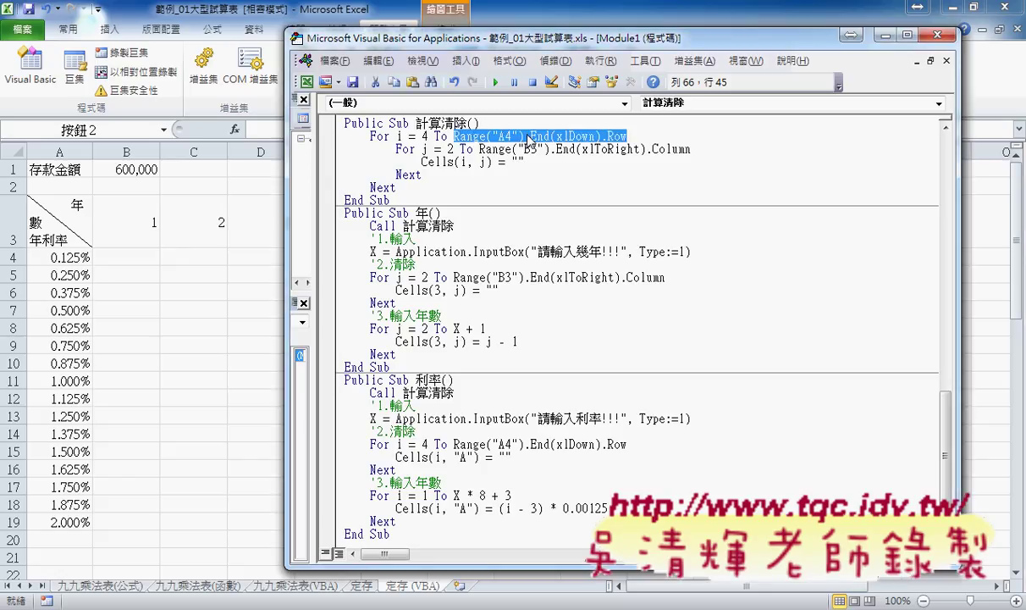
Complete the row bound as For i = 4 To Range("A4").End(xlDown).Row.
drag(524, 136, 627, 135)
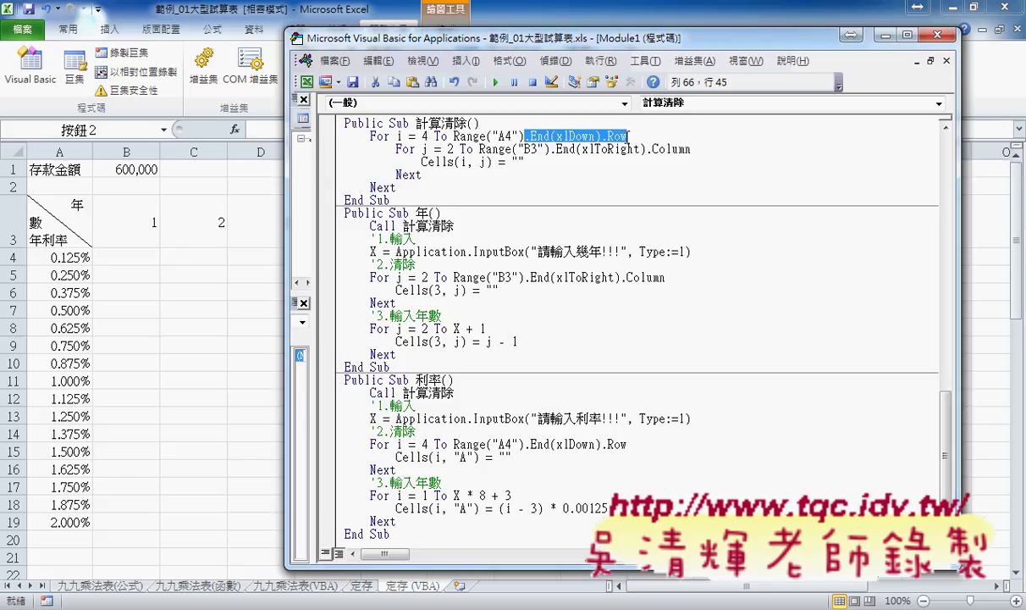
text(.)
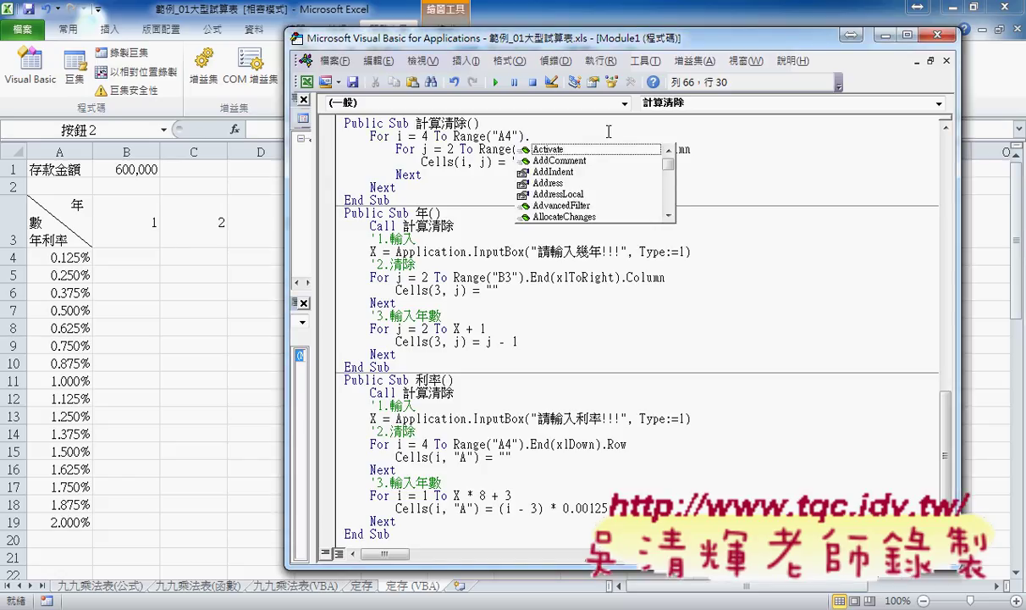
text(E)
key(Down)
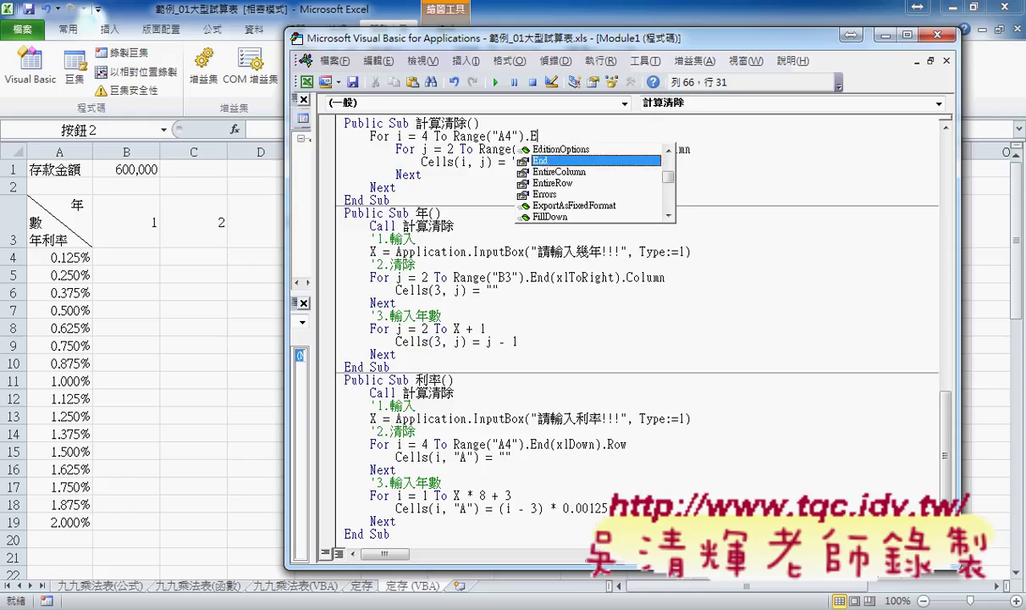
key(Tab)
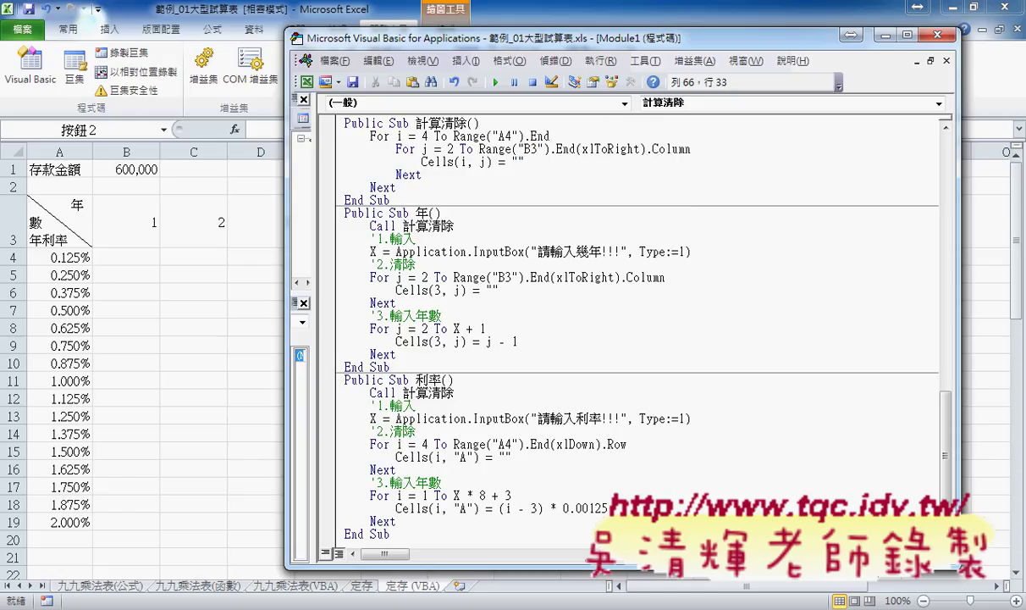
text(()
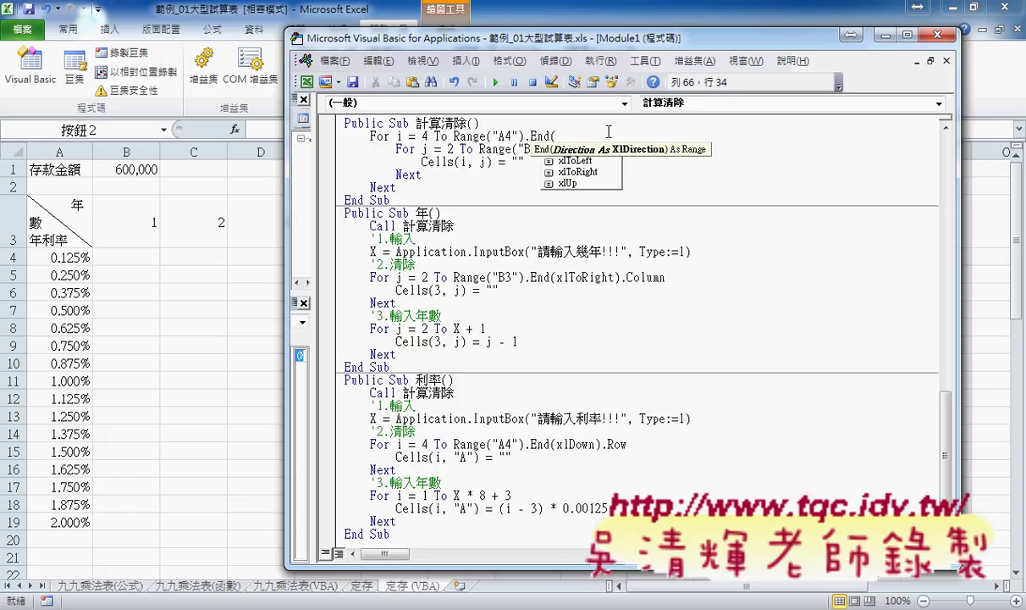
key(Down)
key(Down)
key(Up)
key(space)
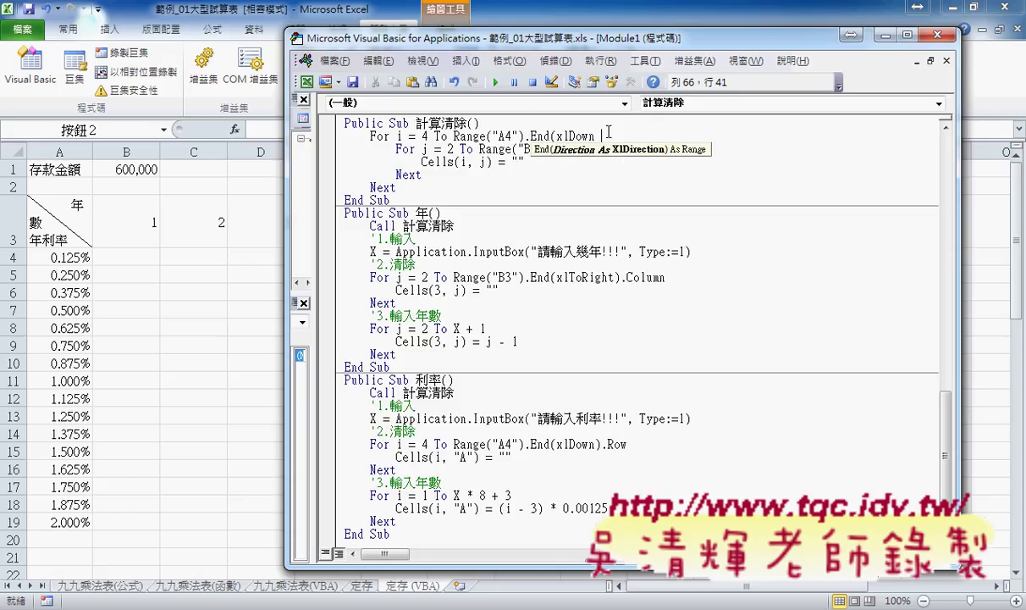
key(BackSpace)
text().)
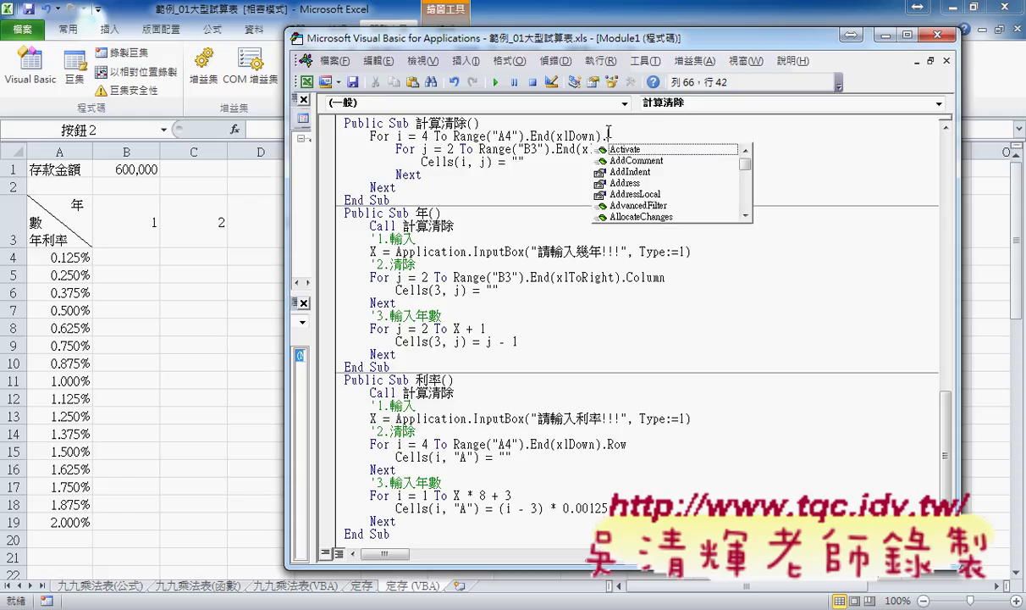
text(r)
key(Down)
key(Down)
key(Down)
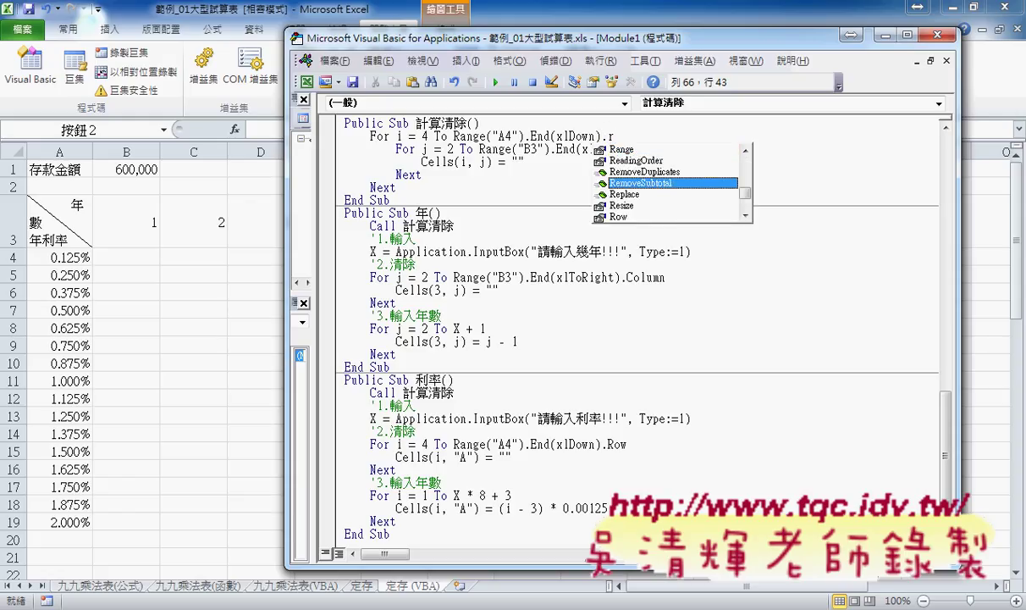
key(Down)
key(Down)
key(Down)
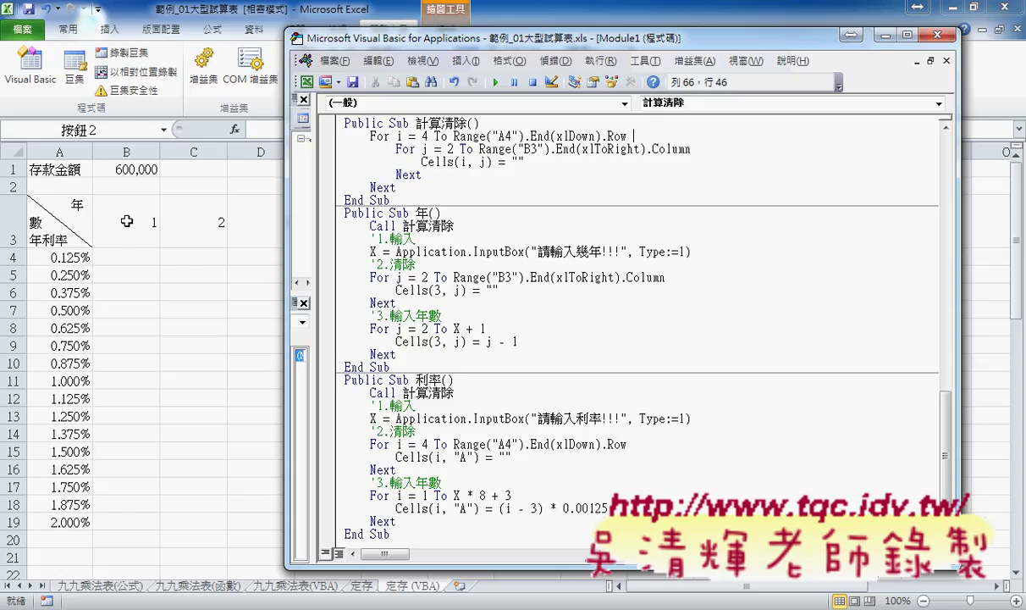
Retype the column bound as Range("B3").End(xlToRight).Column.
click(452, 149)
click(551, 149)
drag(551, 149, 703, 153)
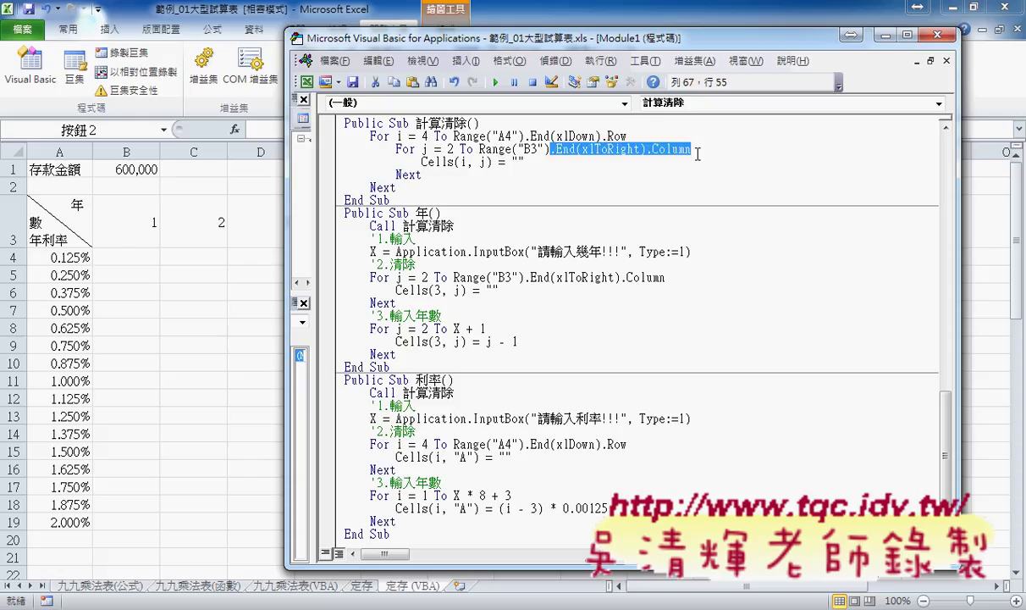
text(.)
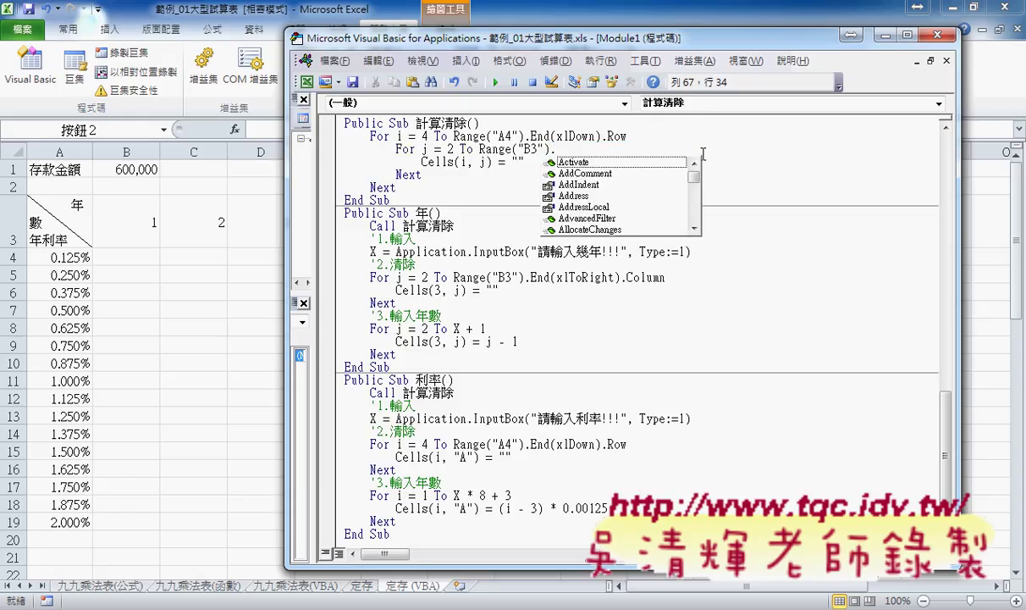
text(E)
text(n)
key(Tab)
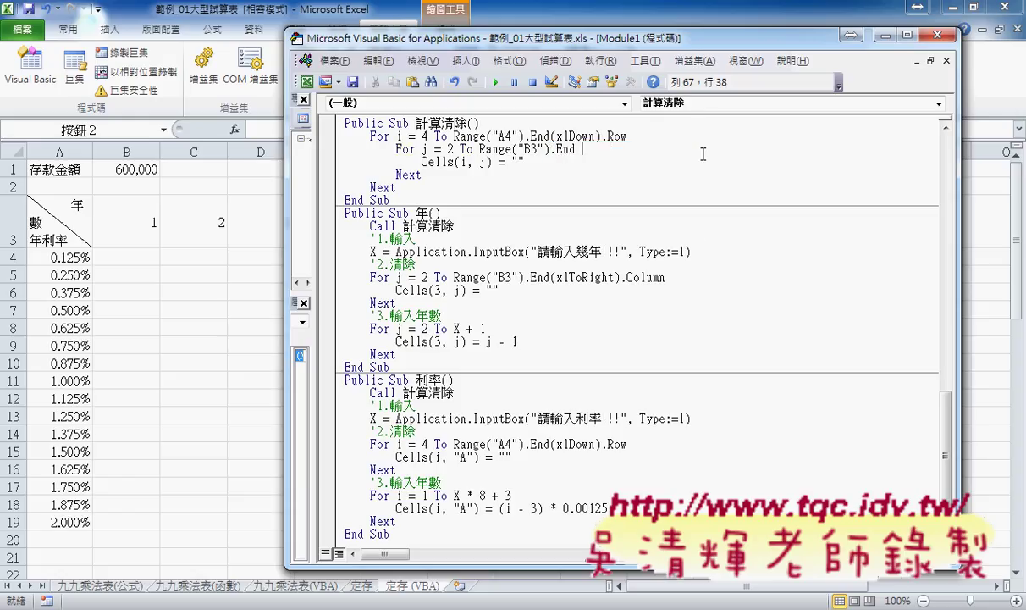
text(()
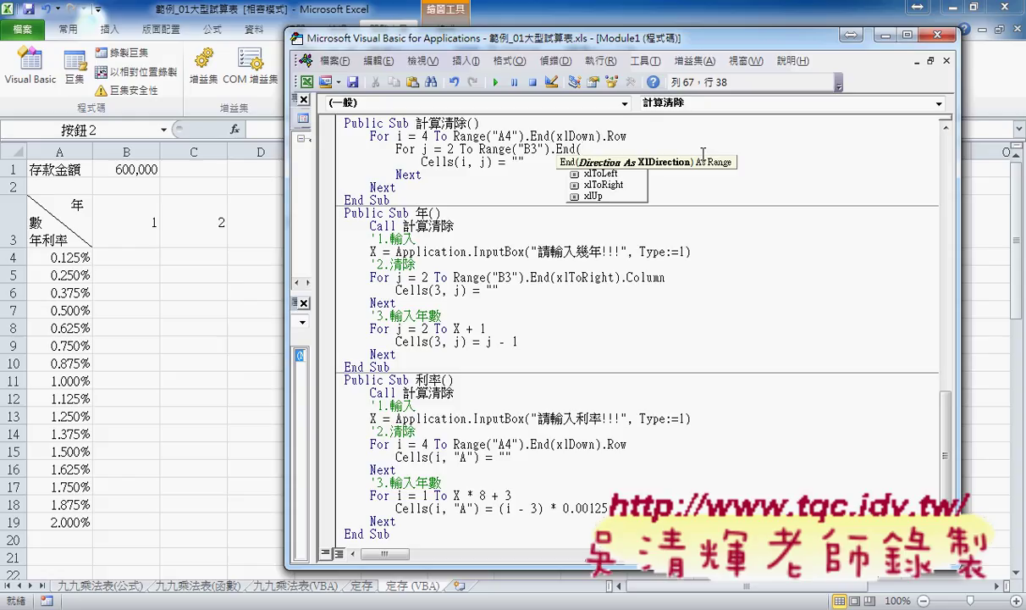
key(Down)
key(Down)
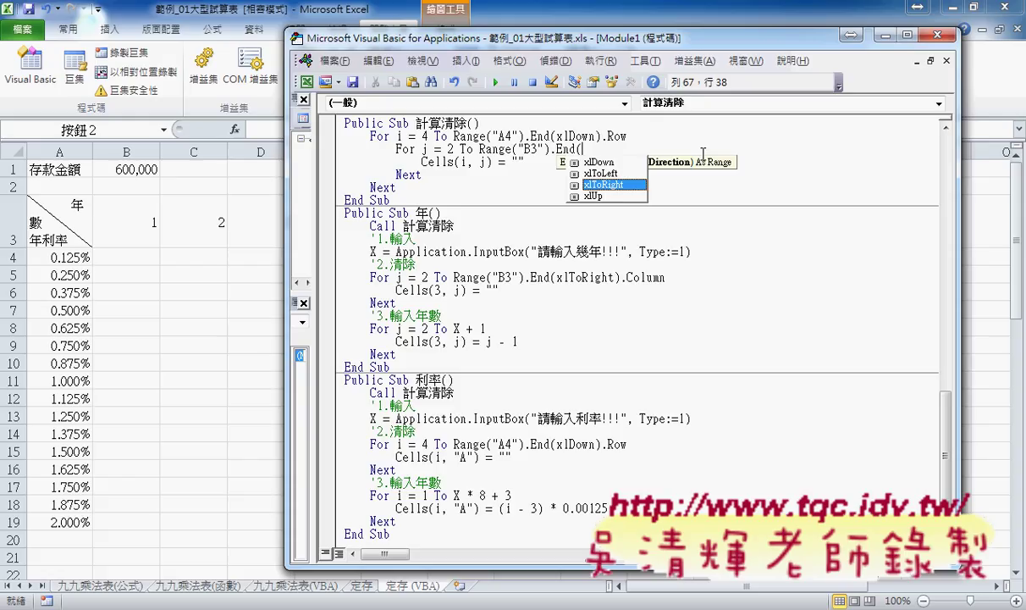
key(Tab)
text())
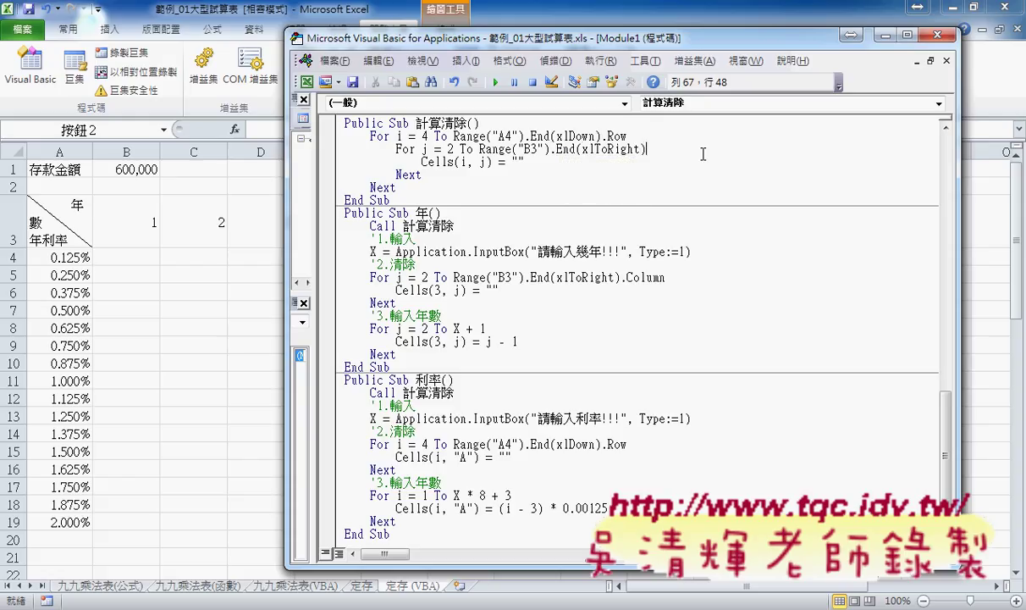
text(.)
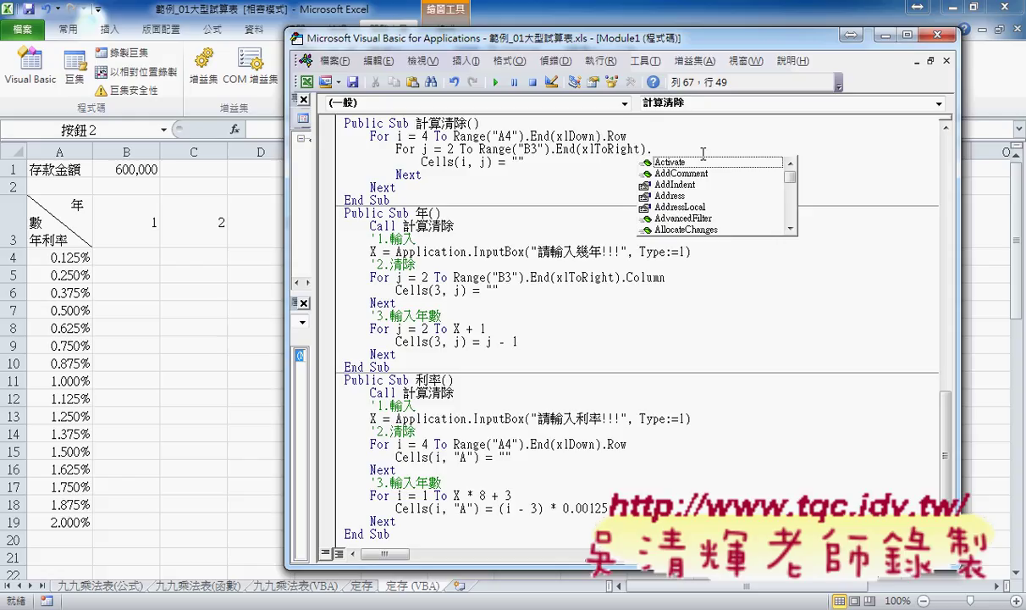
text(co)
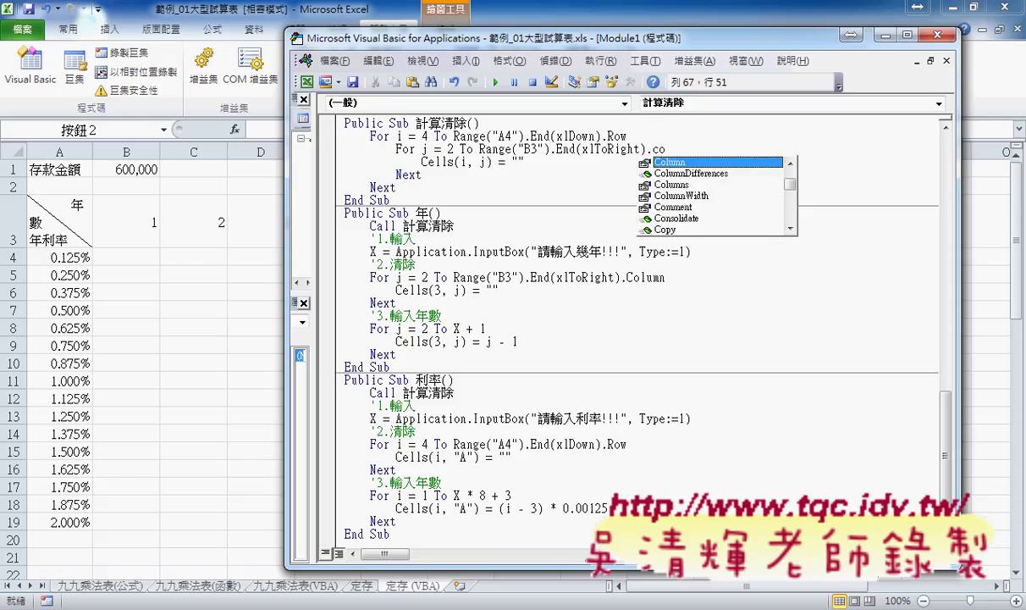
key(Tab)
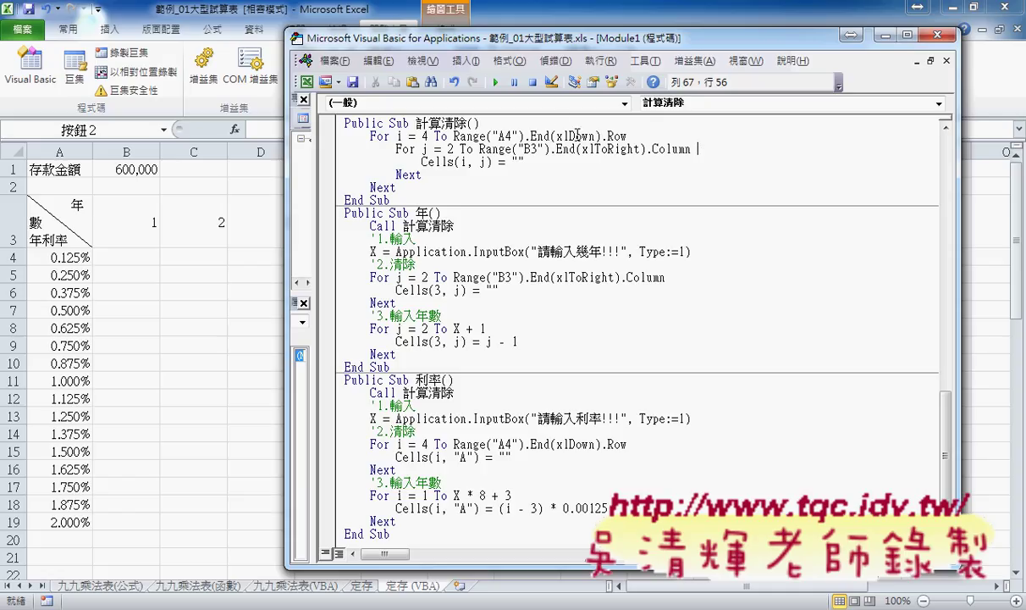
Try a fixed column bound of 11, then undo back to the dynamic bound.
drag(479, 149, 710, 154)
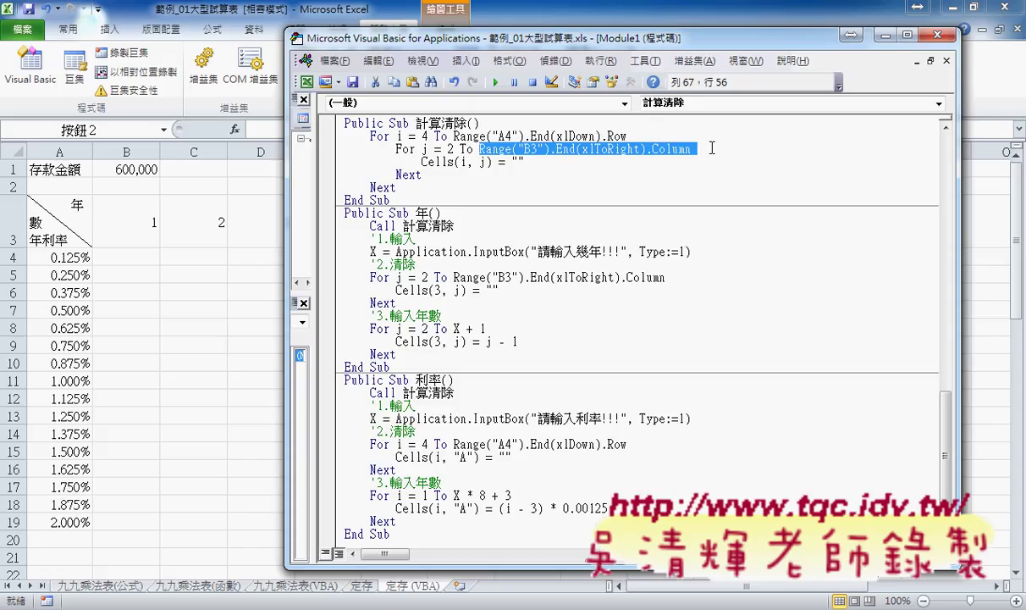
text(11)
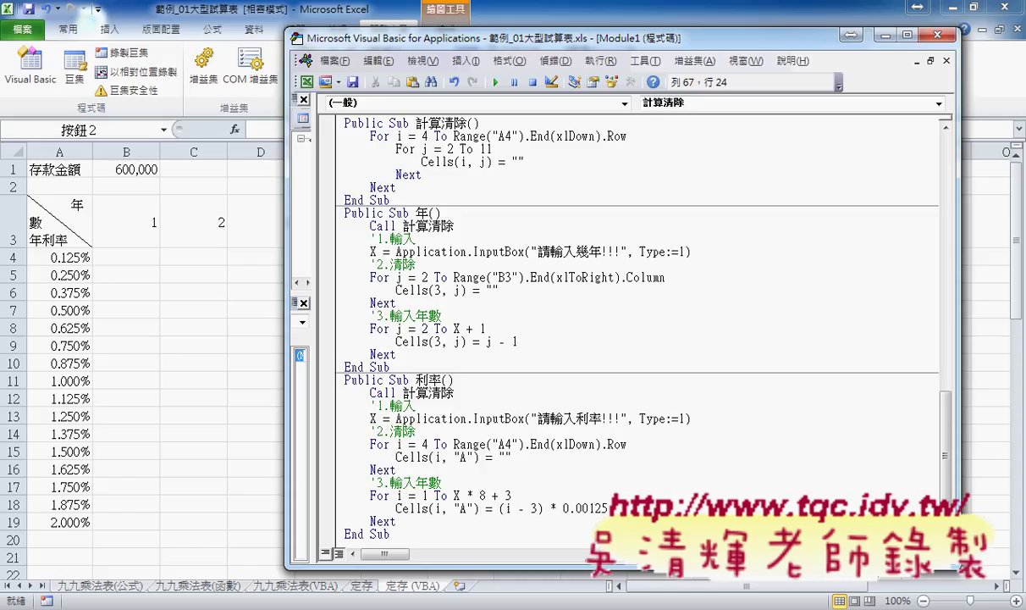
key(ctrl+z)
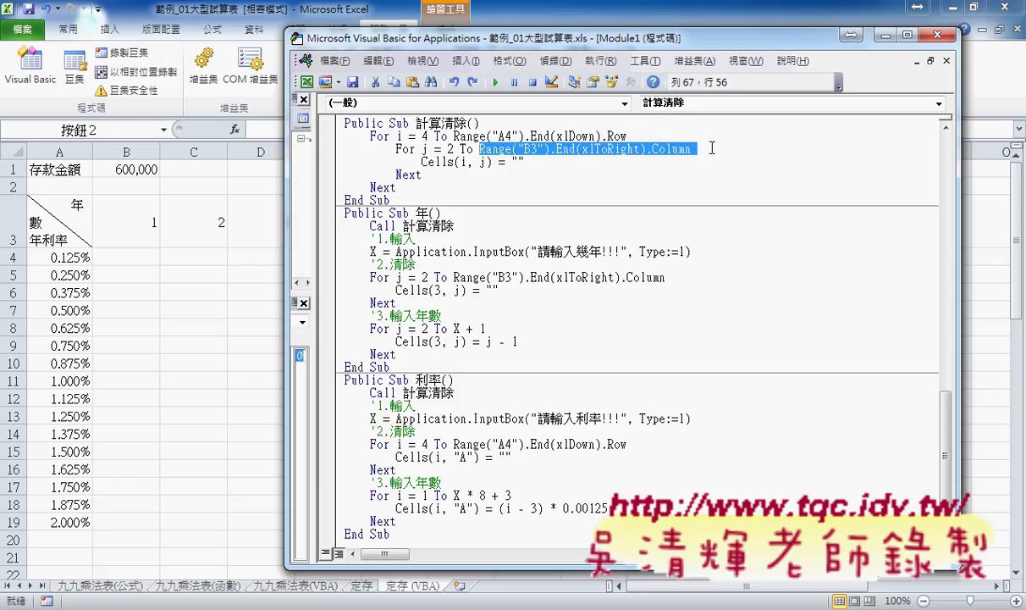
drag(525, 160, 421, 161)
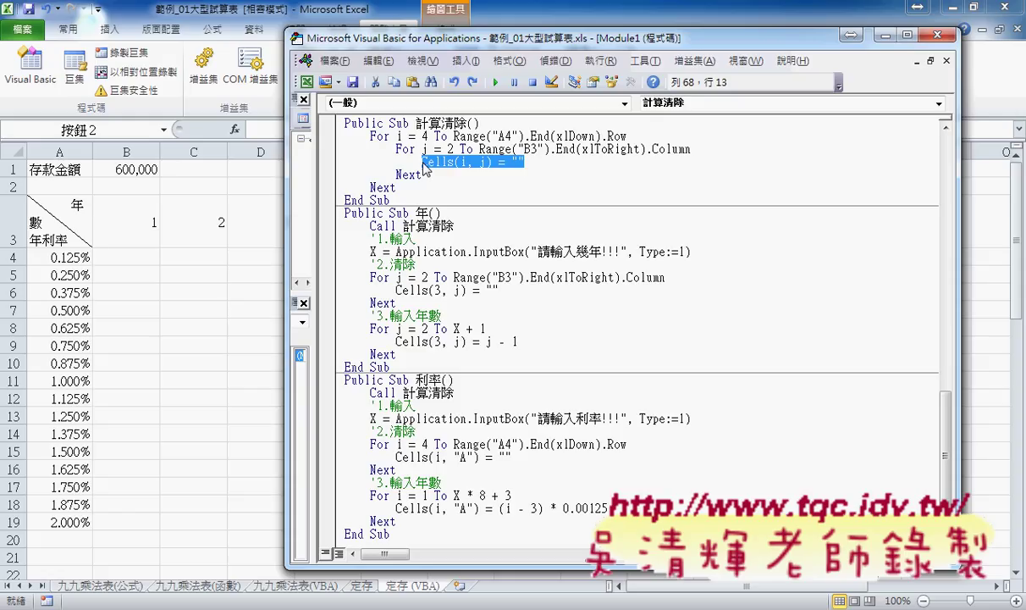
In the 計算 macro, comment out the InputBox line and remove the blank line before For j.
scroll(602, 179, up, 5)
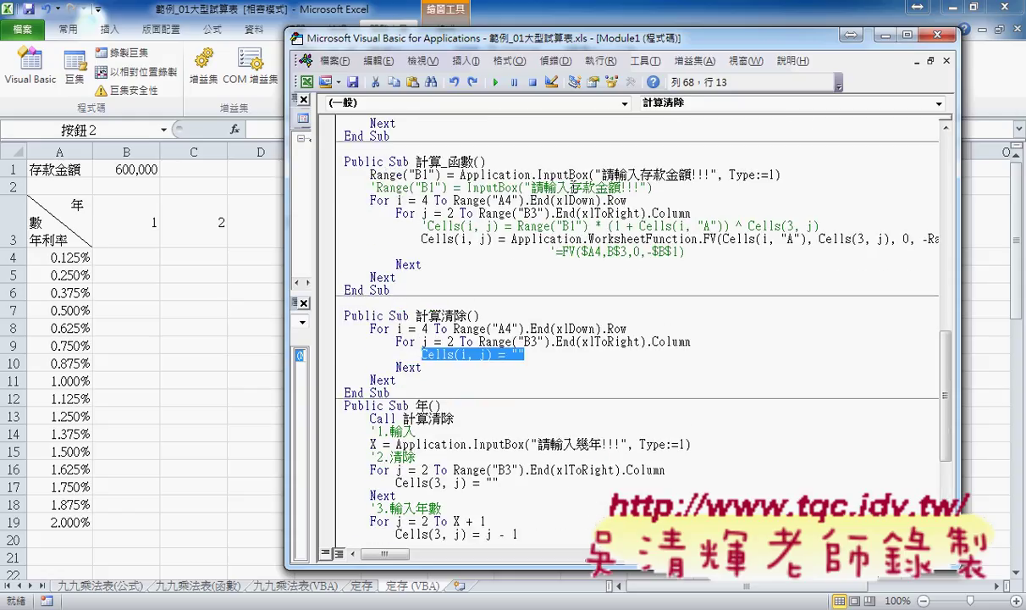
scroll(602, 313, up, 1)
mouse_move(408, 444)
mouse_down()
mouse_move(355, 413)
mouse_move(335, 355)
mouse_up()
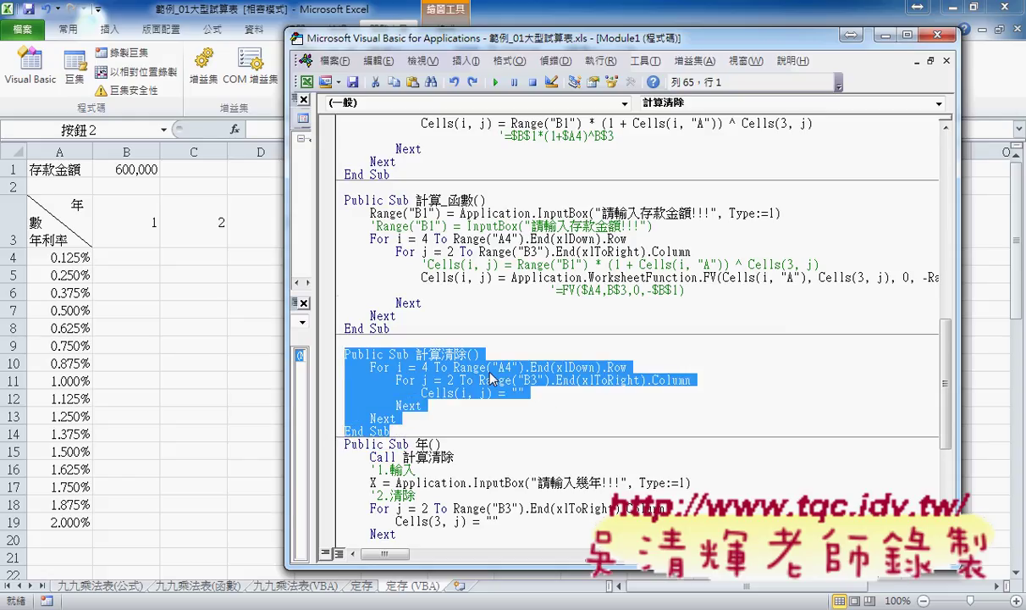
scroll(491, 378, up, 4)
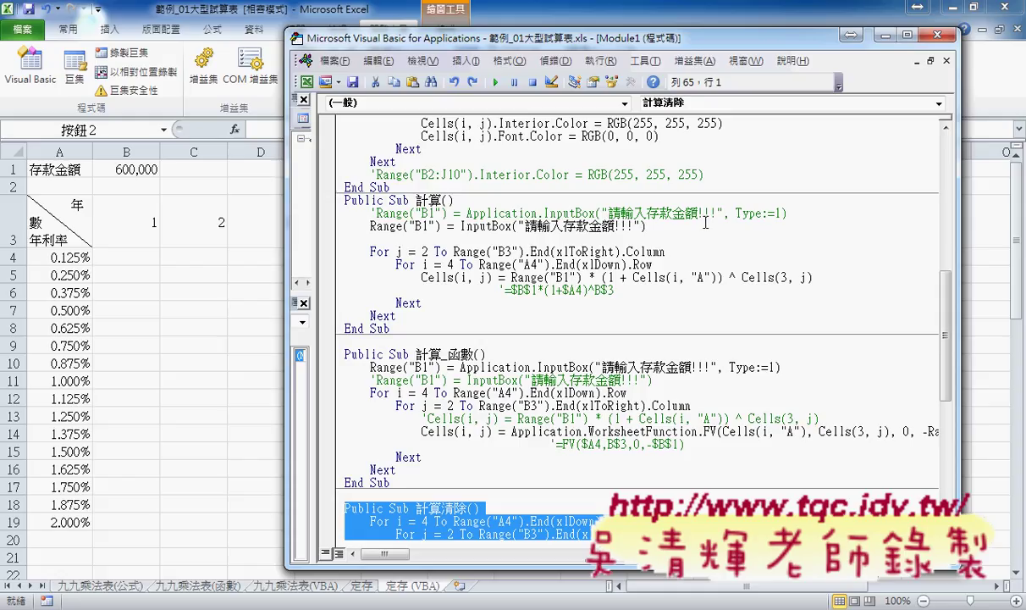
click(371, 226)
text(')
key(Up)
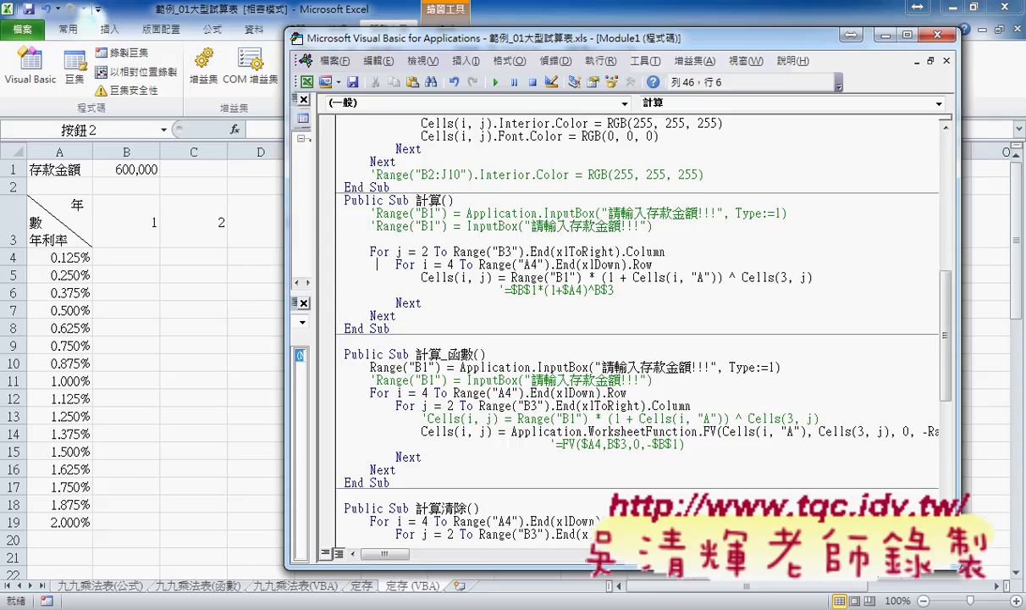
key(Up)
key(Up)
key(Delete)
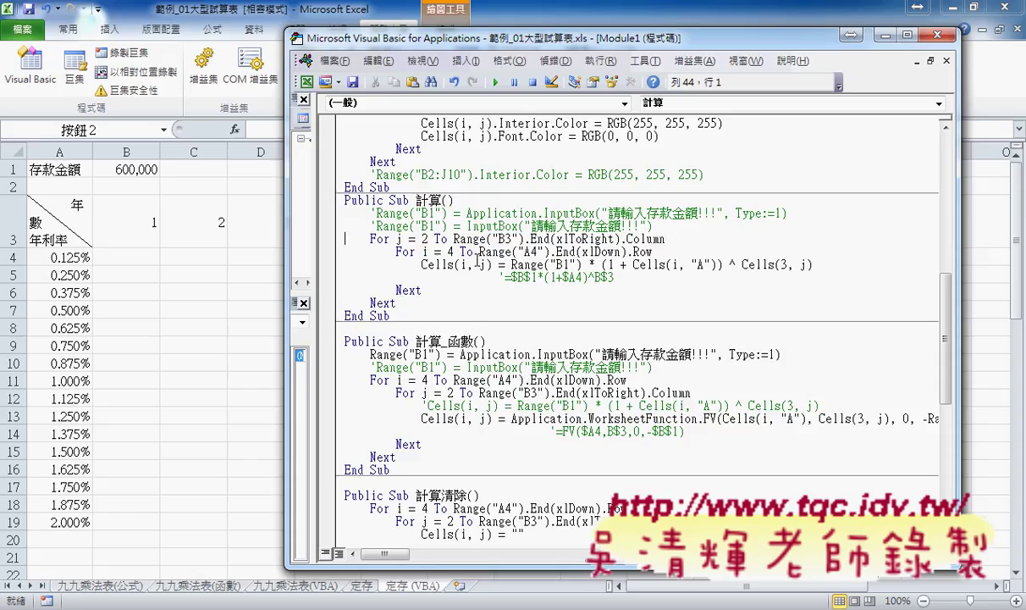
Swap the loops so For i is outer and For j inner, and set Cells(i, j) to "".
drag(653, 251, 351, 253)
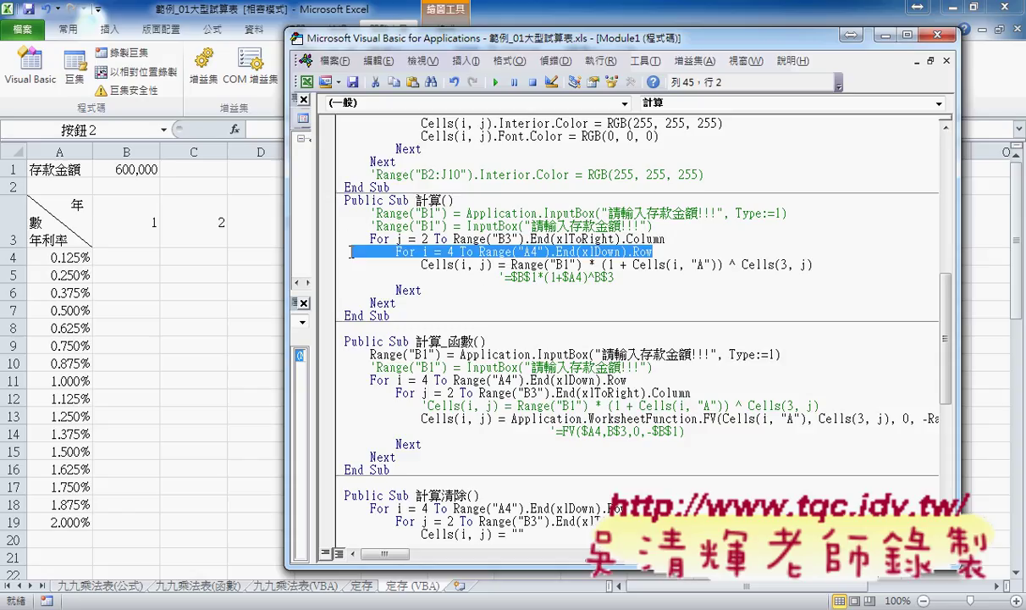
click(421, 251)
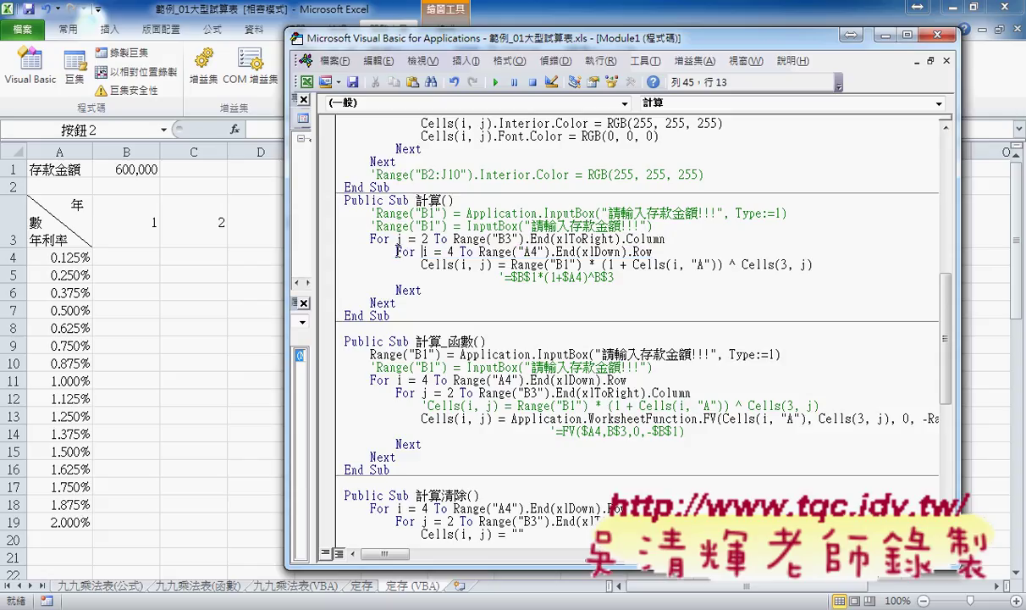
drag(396, 251, 653, 252)
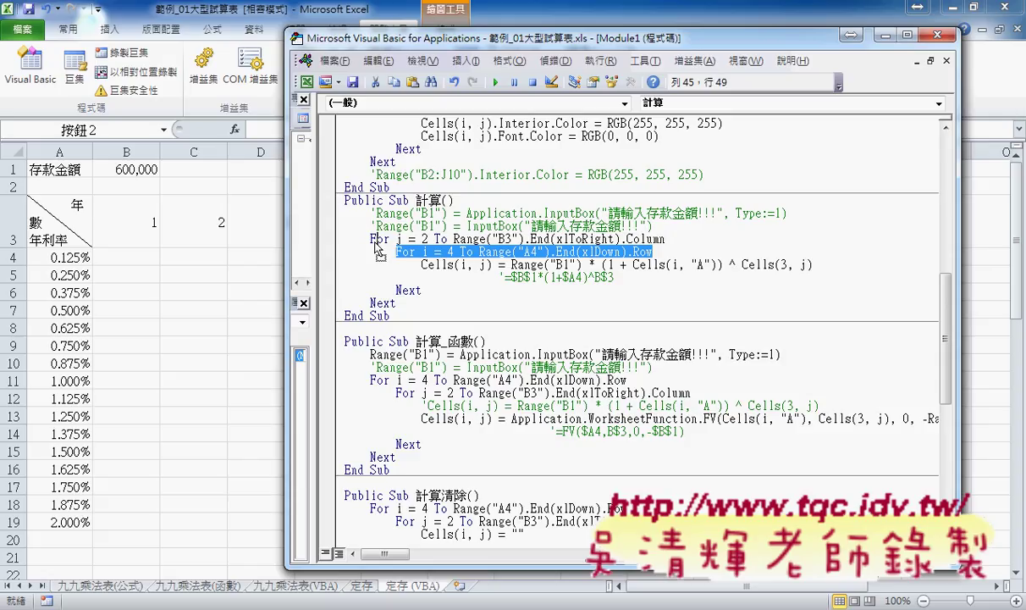
drag(374, 241, 371, 240)
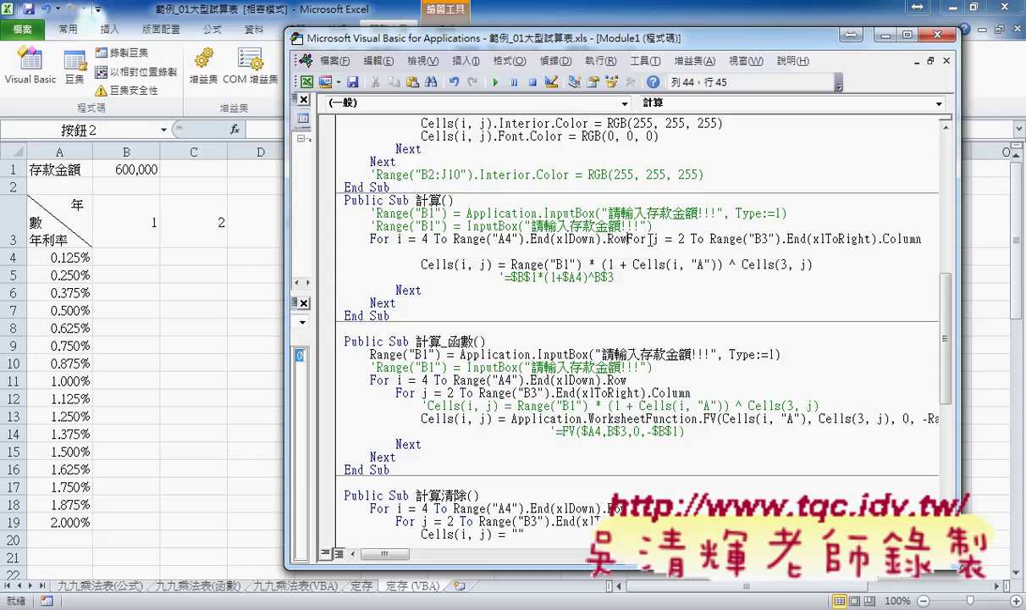
drag(627, 239, 922, 238)
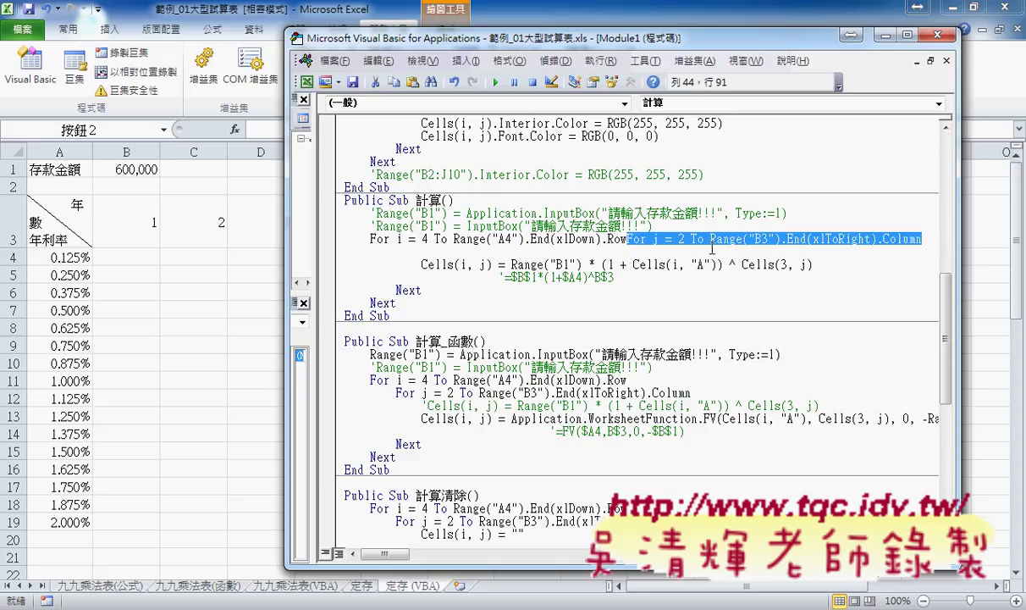
drag(712, 248, 415, 252)
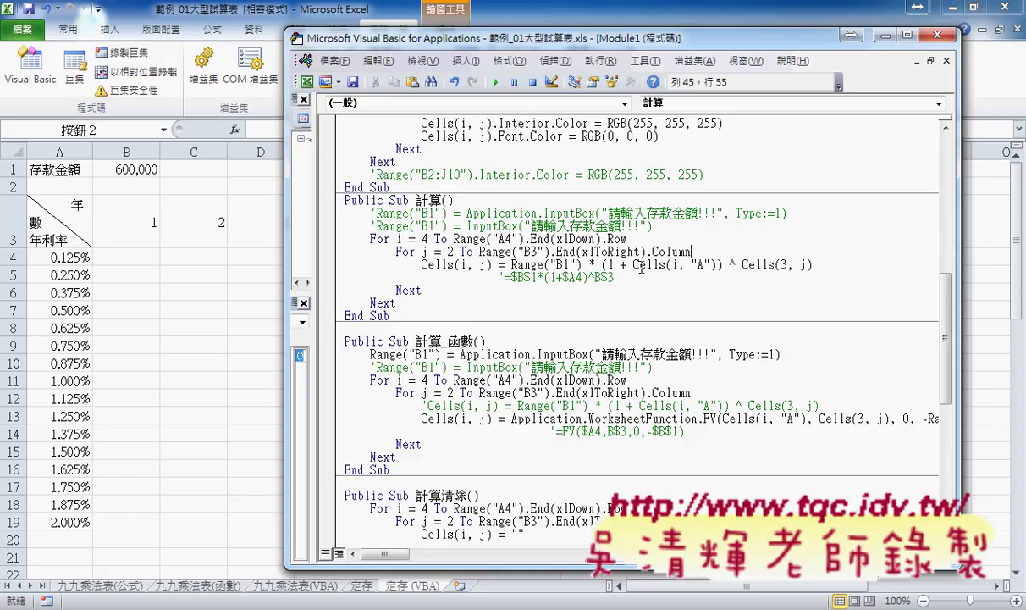
click(389, 238)
drag(512, 265, 848, 263)
text(")
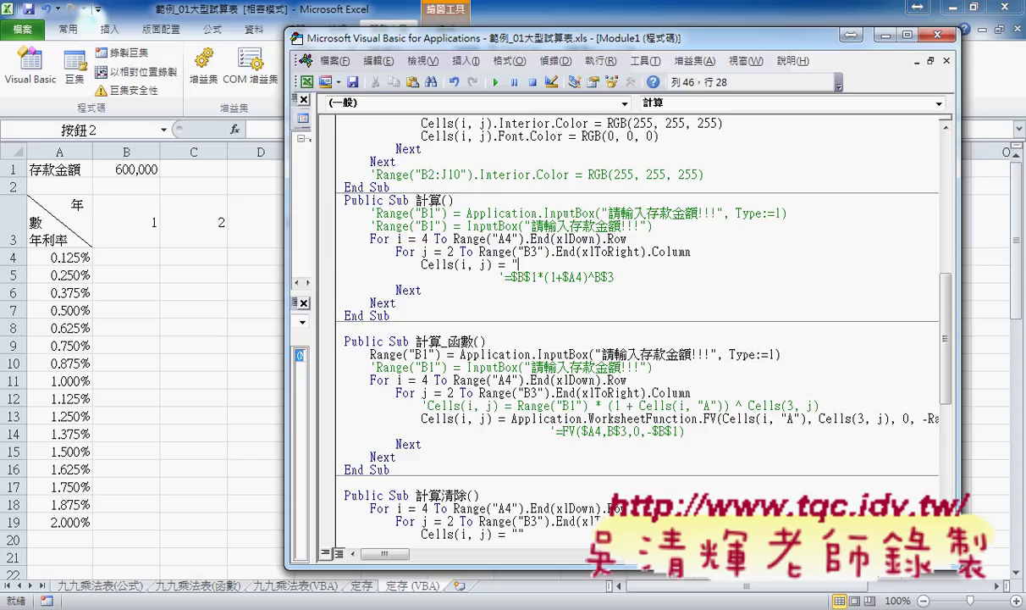
text(")
On the 定存 sheet, inspect B4's formula and undo an accidental change to it.
click(363, 585)
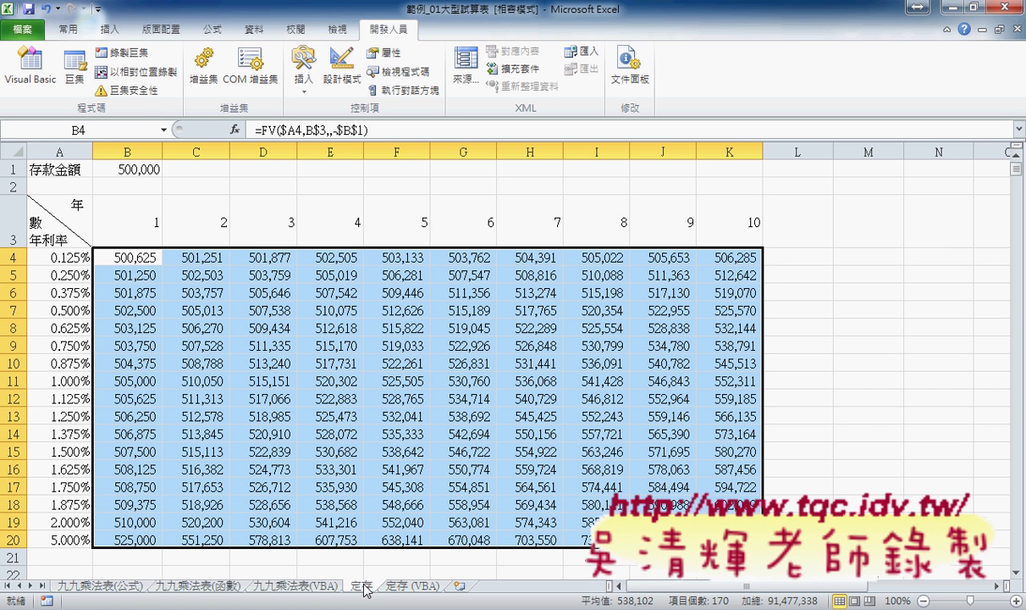
click(135, 253)
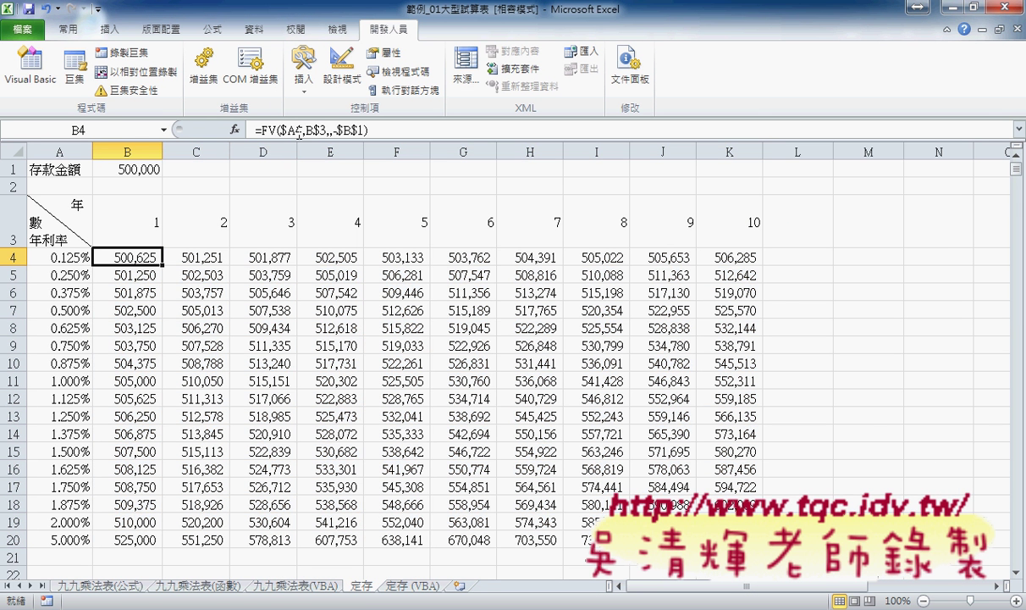
click(298, 133)
key(Escape)
key(ctrl+shift+Down)
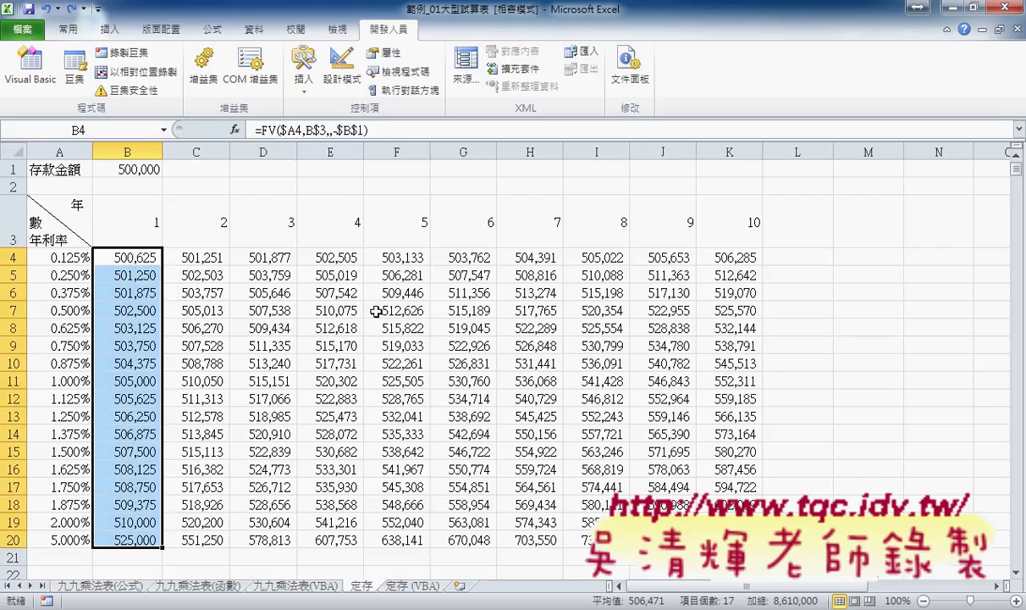
key(shift+BackSpace)
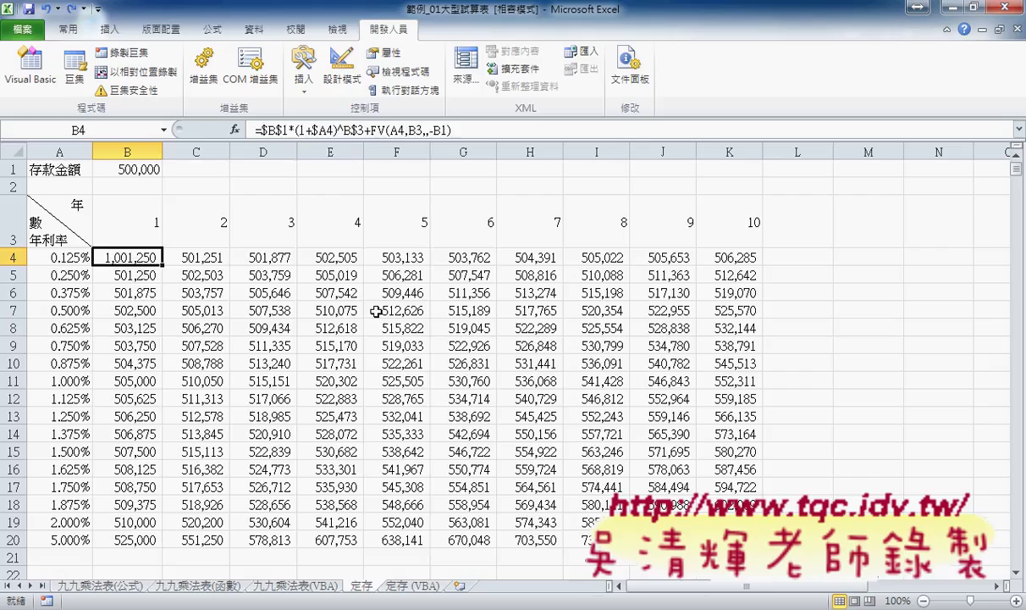
key(ctrl+z)
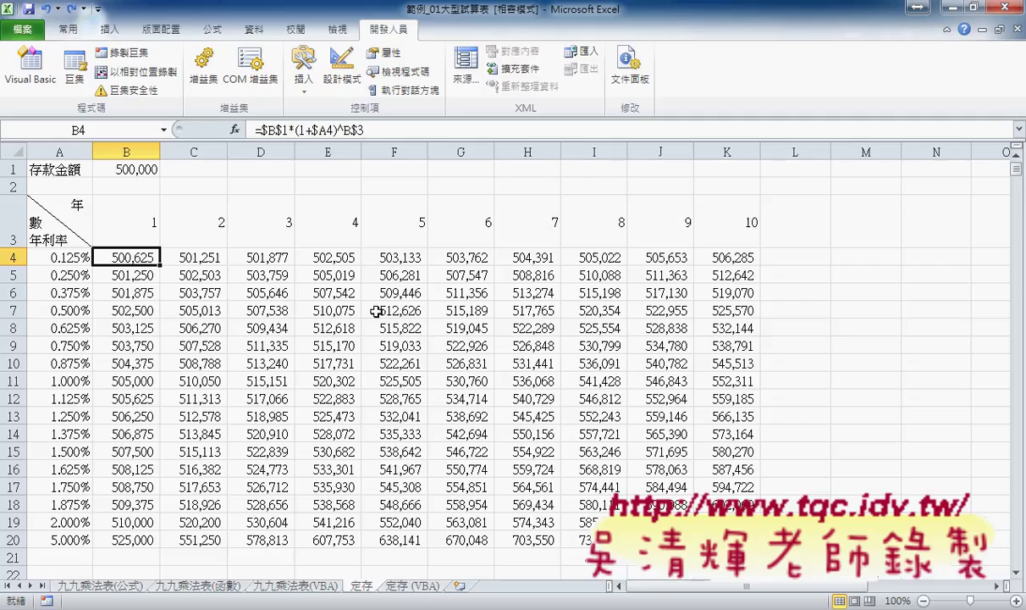
Copy the formula text =$B$1*(1+$A4)^B$3 from B4 and cancel the edit.
click(370, 130)
drag(370, 130, 246, 130)
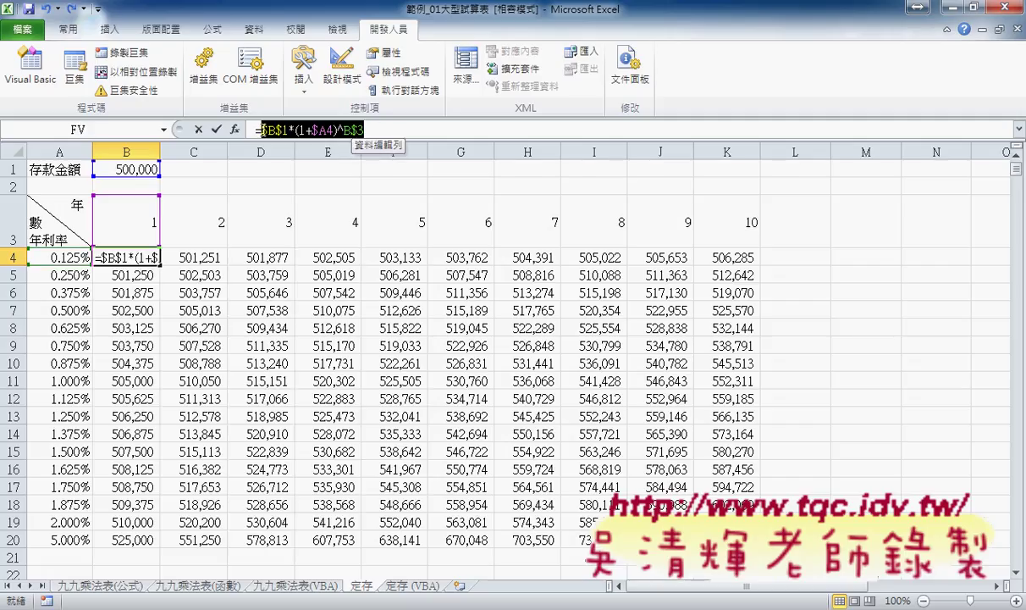
right_click(326, 134)
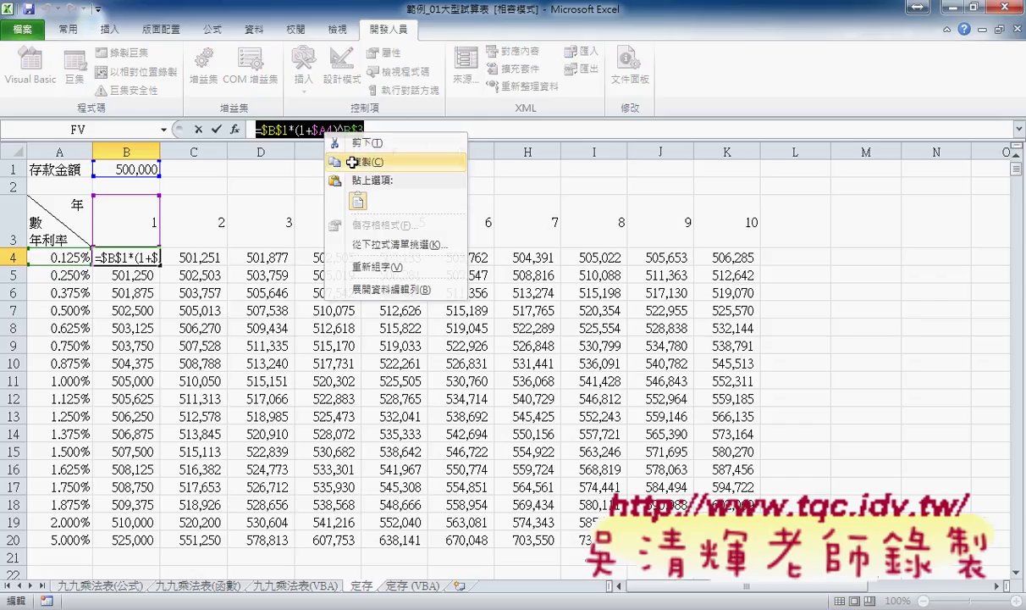
click(338, 160)
click(199, 128)
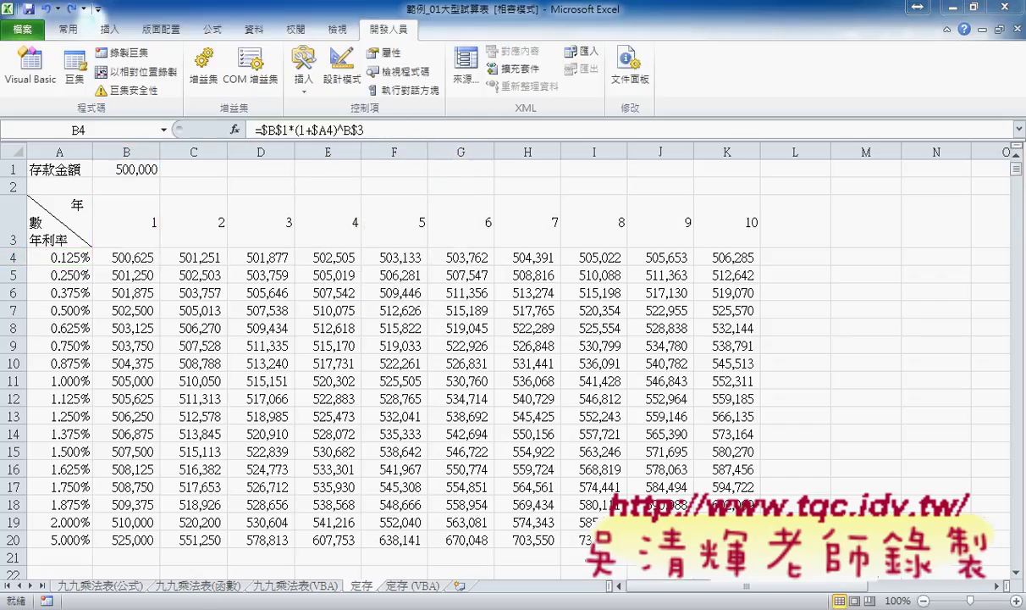
Paste =$B$1*(1+$A4)^B$3 between the quotes of 計算's Cells(i, j) assignment.
mouse_move(271, 606)
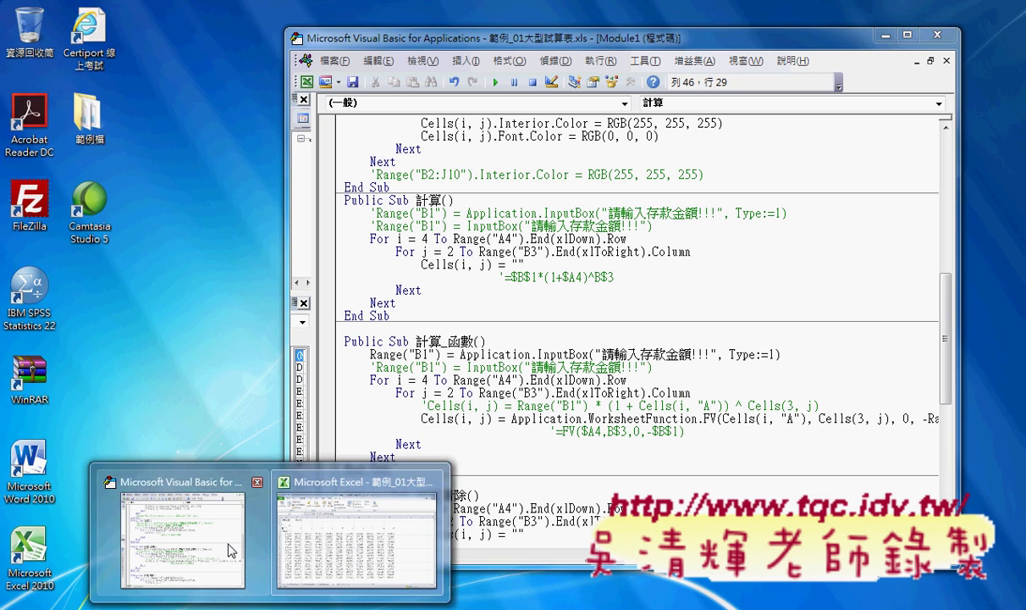
click(217, 518)
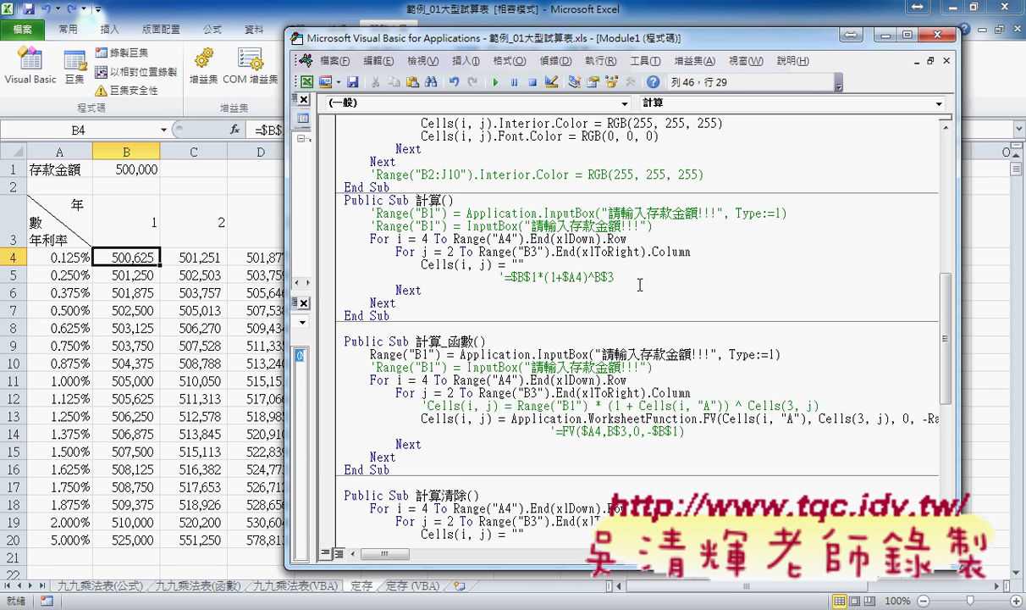
key(Left)
key(ctrl+v)
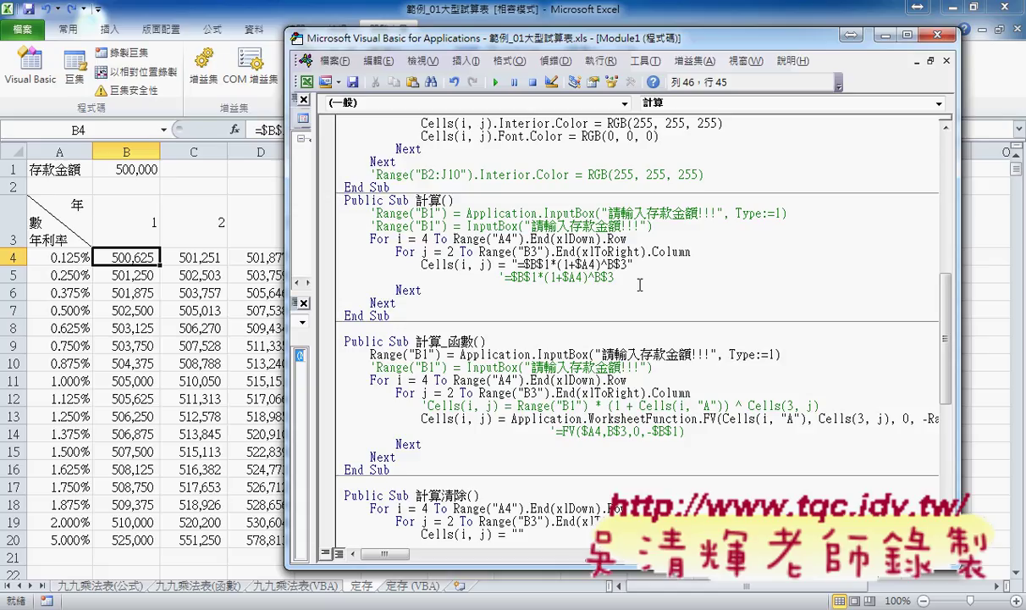
Compare the formula's $A4 and B$3 references against the loop variables i and j.
click(423, 239)
drag(595, 264, 586, 265)
double_click(396, 239)
double_click(426, 252)
double_click(619, 264)
double_click(428, 250)
click(635, 265)
drag(617, 264, 610, 265)
Delete the quoted formula, dismiss the compile error, and start typing range( after Cells(i, j) =.
drag(637, 264, 505, 264)
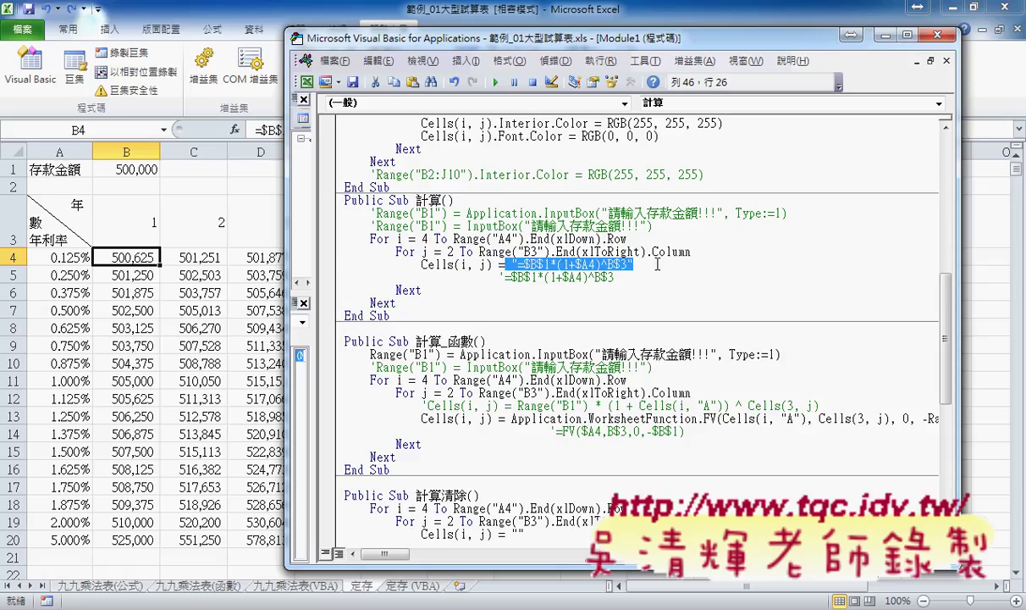
key(Delete)
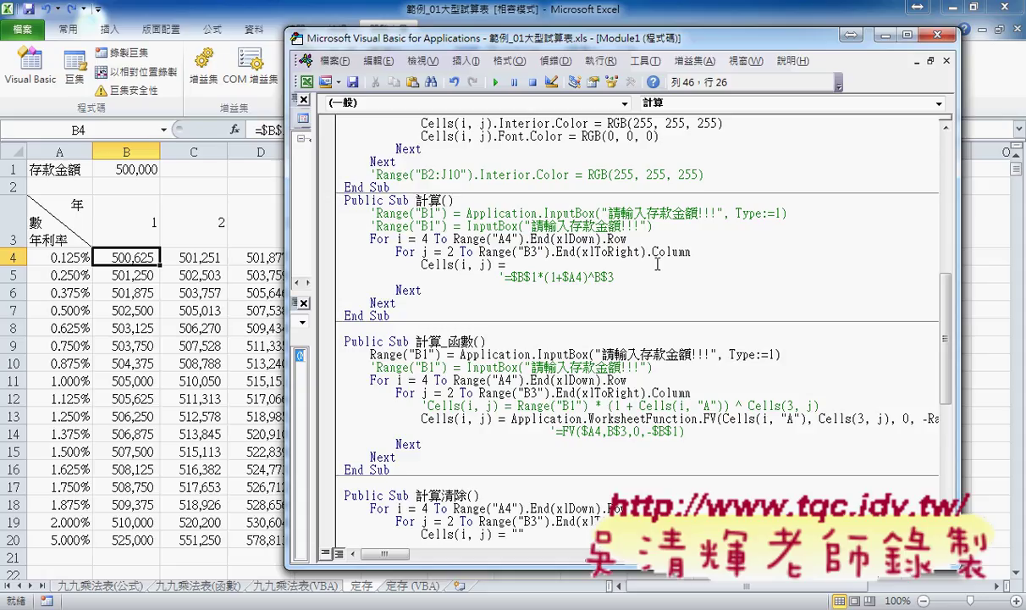
click(511, 278)
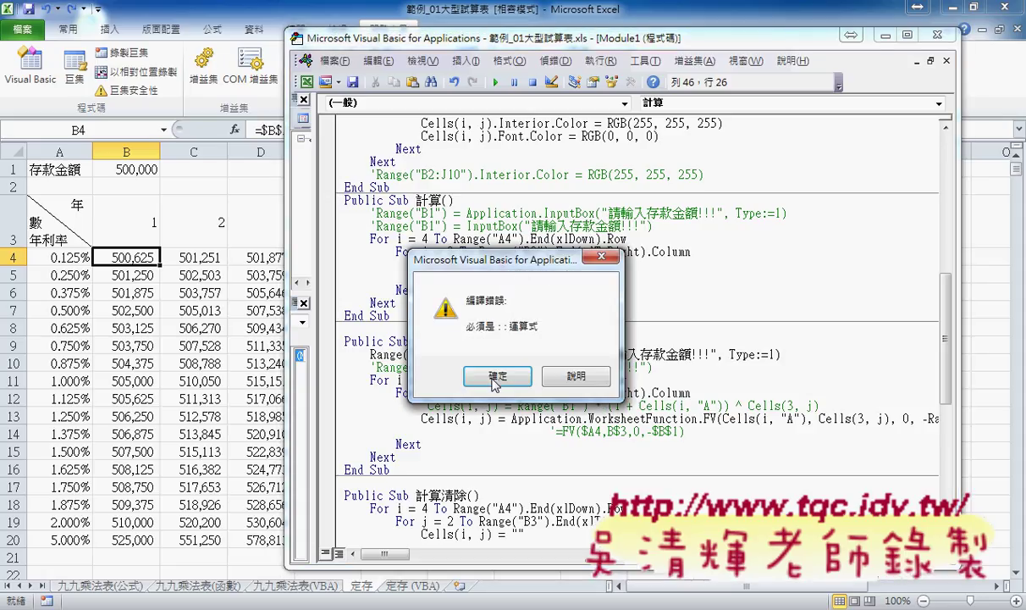
click(470, 364)
drag(511, 277, 539, 277)
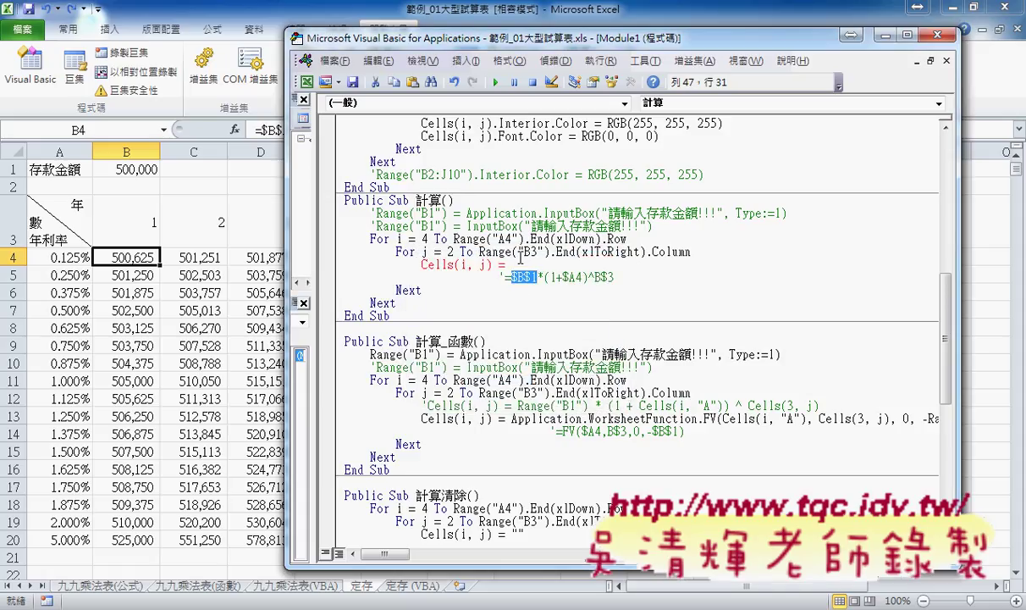
click(535, 265)
text(r)
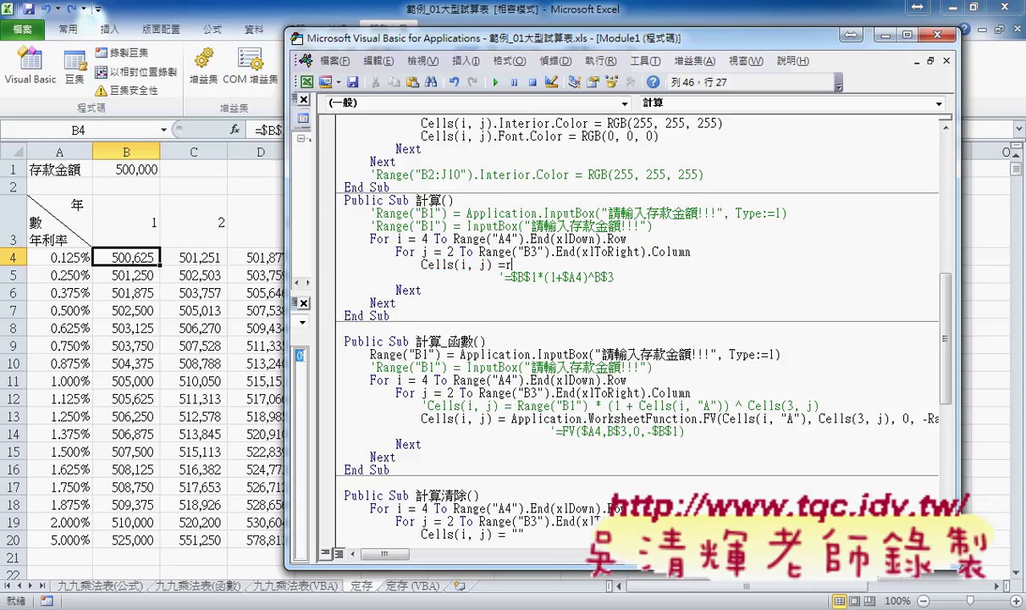
text(ange)
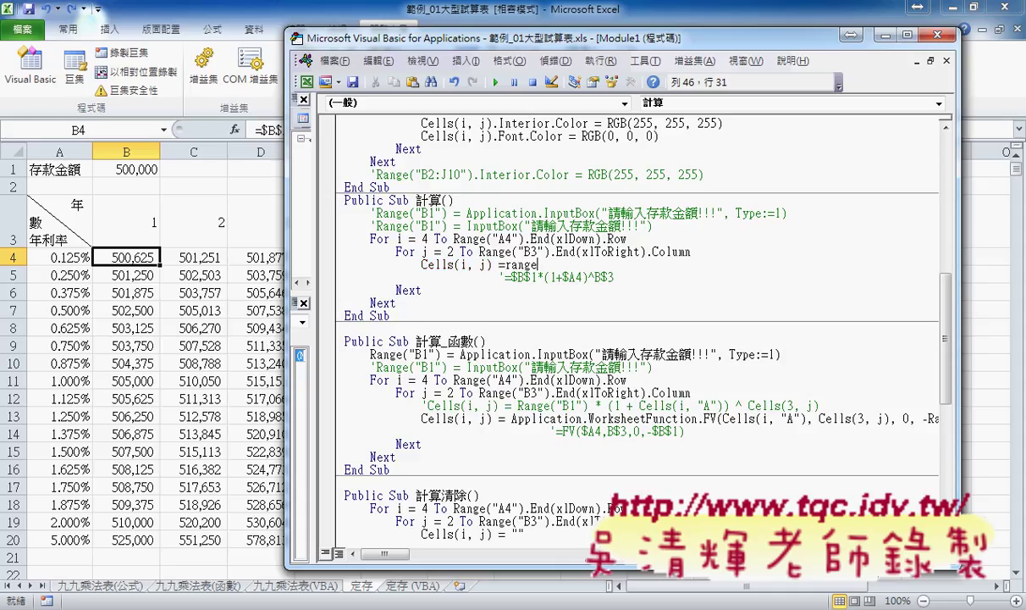